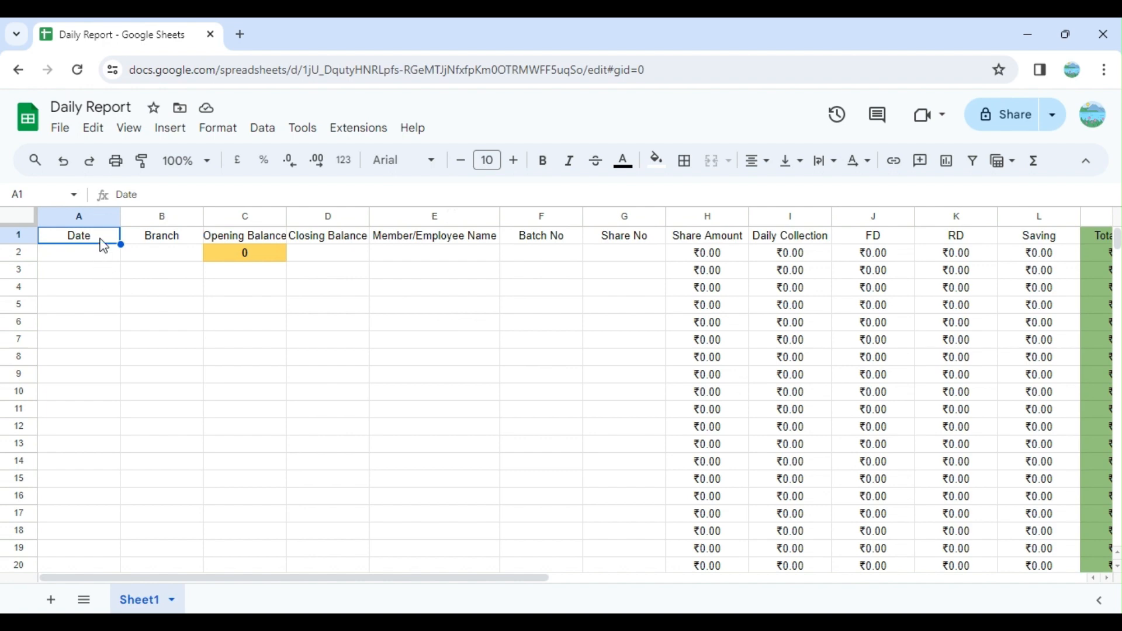
Review the row 1 column headings from Date through Total Credit
{"action": "key", "text": "Right"}
{"action": "key", "text": "Right"}
{"action": "key", "text": "Right"}
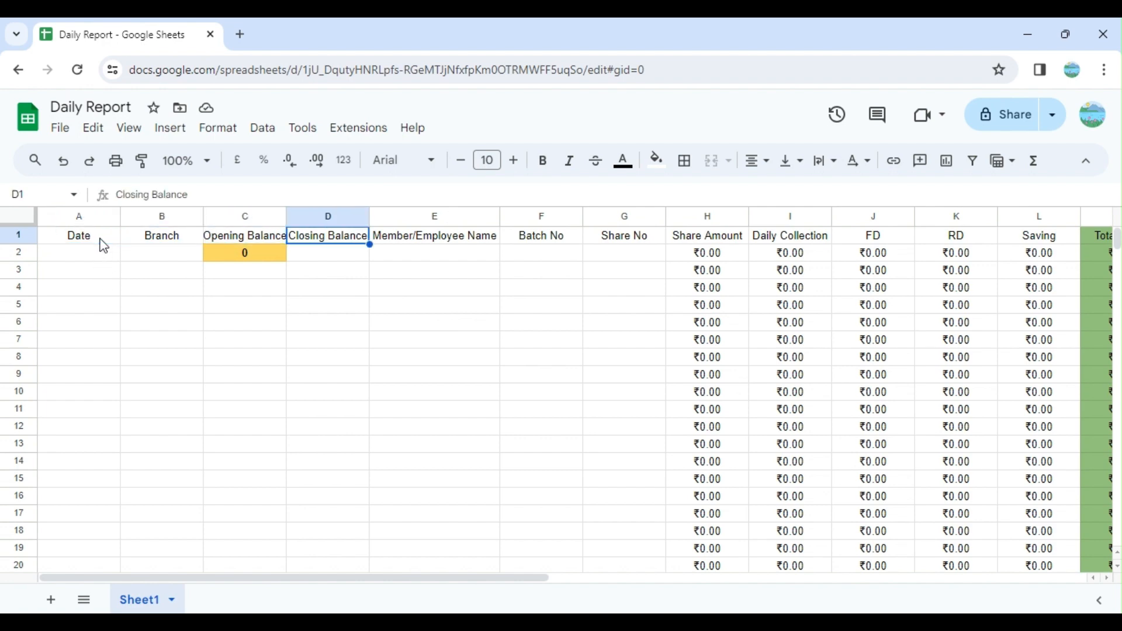
{"action": "key", "text": "Right"}
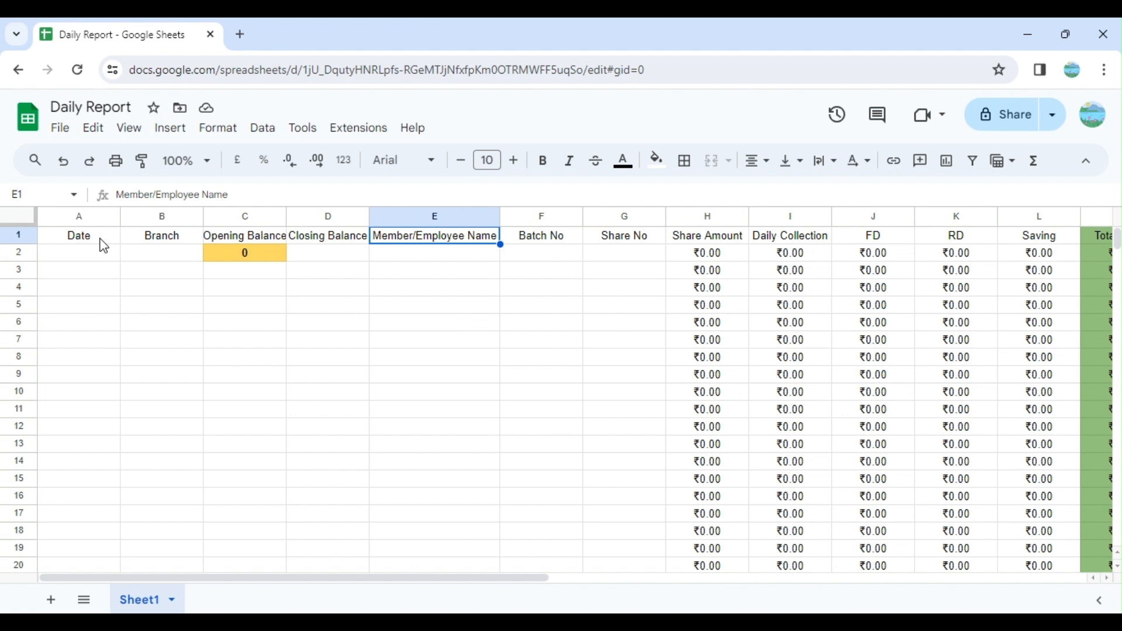
{"action": "key", "text": "Right"}
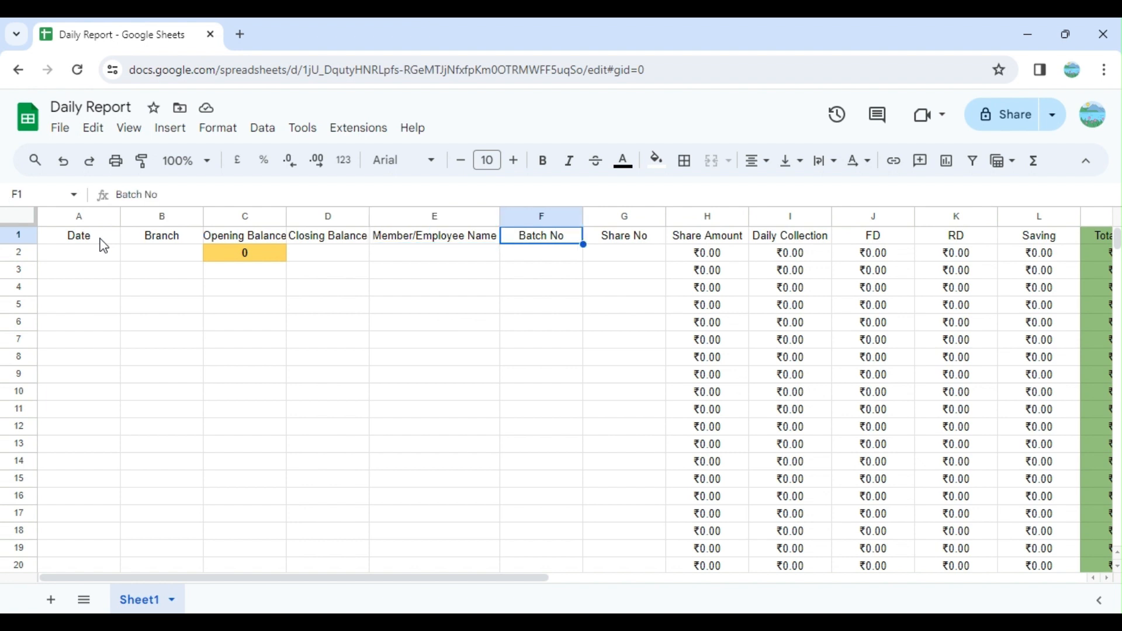
{"action": "key", "text": "Right"}
{"action": "key", "text": "Right"}
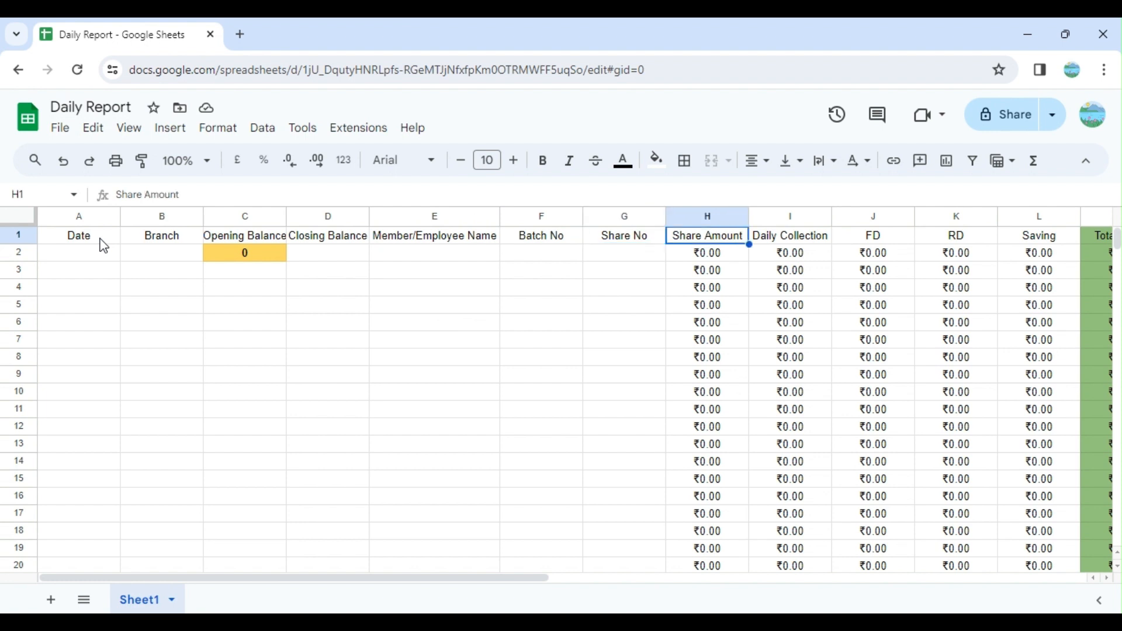
{"action": "key", "text": "Right"}
{"action": "key", "text": "Right"}
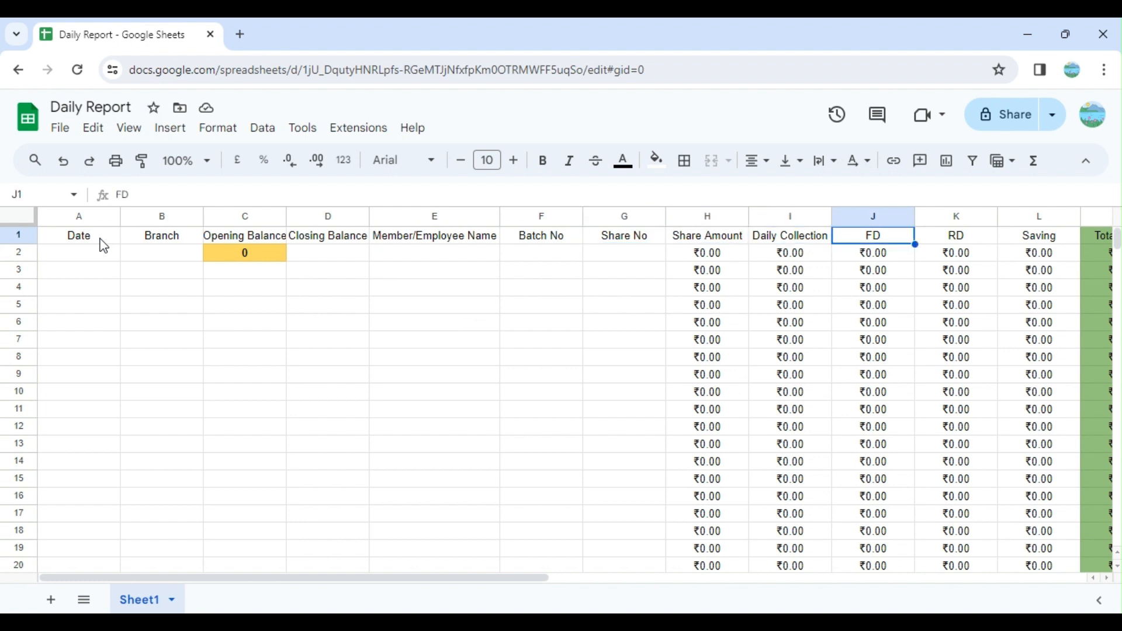
{"action": "key", "text": "Right"}
{"action": "key", "text": "Right"}
{"action": "key", "text": "Right"}
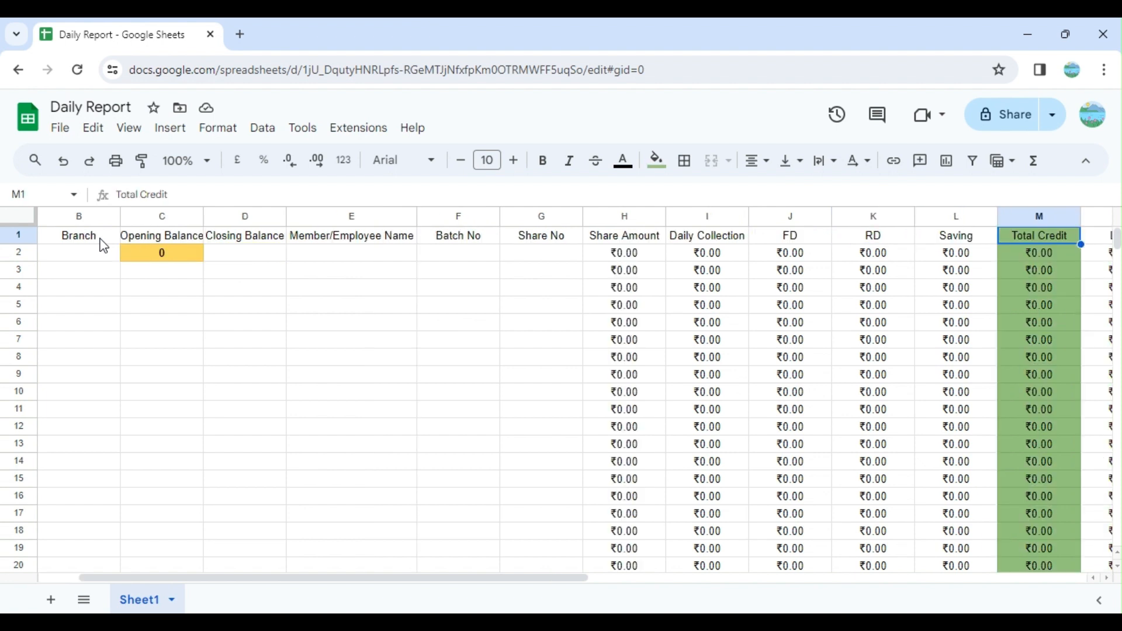
Examine the credit headings from Share Amount to Saving that precede the Total Credit column
{"action": "key", "text": "Left"}
{"action": "key", "text": "Left"}
{"action": "key", "text": "Left"}
{"action": "key", "text": "Left"}
{"action": "key", "text": "Left"}
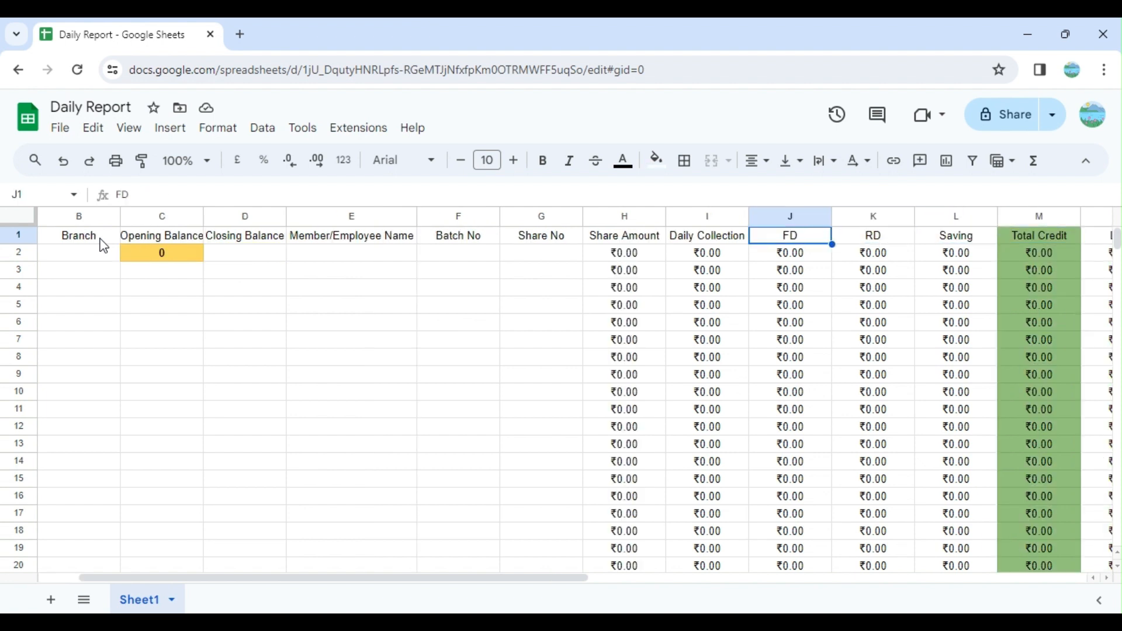
{"action": "key", "text": "shift+Right"}
{"action": "key", "text": "shift+Right"}
{"action": "key", "text": "shift+Right"}
{"action": "key", "text": "shift+Right"}
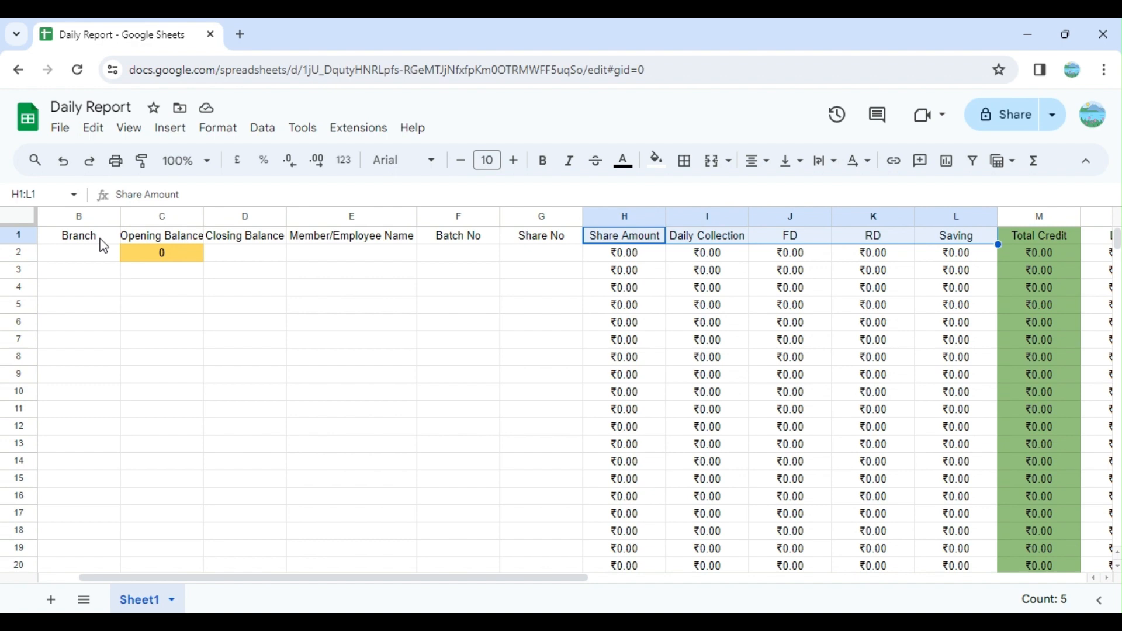
{"action": "key", "text": "Right"}
{"action": "key", "text": "Right"}
{"action": "key", "text": "Right"}
{"action": "key", "text": "Right"}
{"action": "key", "text": "Right"}
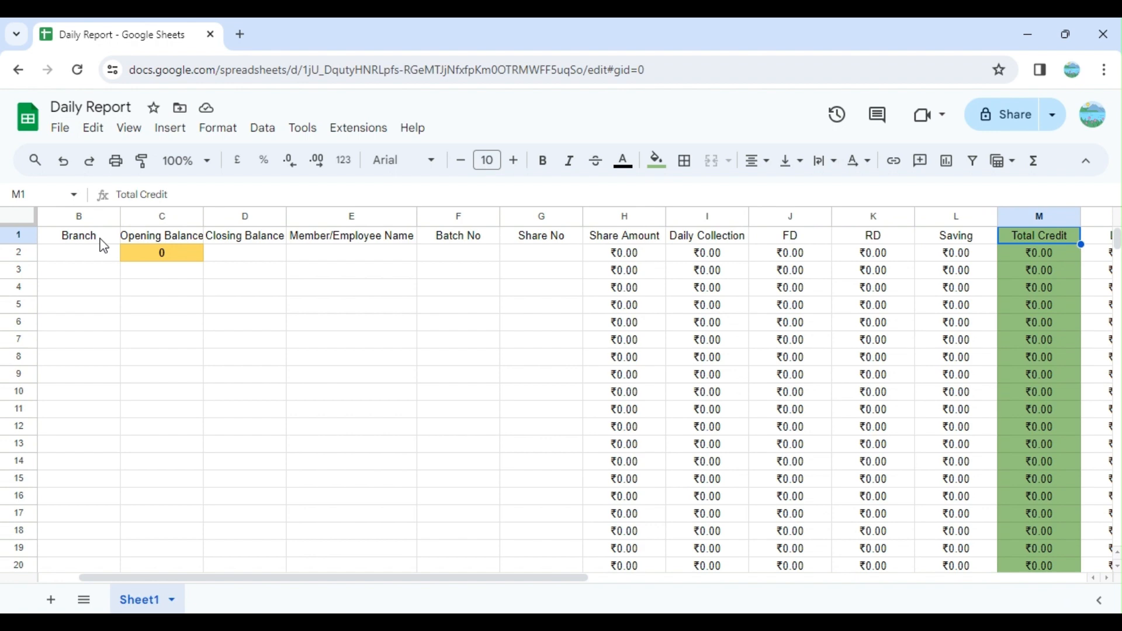
Examine the row 2 cells from Share Amount across Total Credit to the debit columns starting at Loan
{"action": "key", "text": "Down"}
{"action": "key", "text": "Left"}
{"action": "key", "text": "Left"}
{"action": "key", "text": "Left"}
{"action": "key", "text": "Left"}
{"action": "key", "text": "Left"}
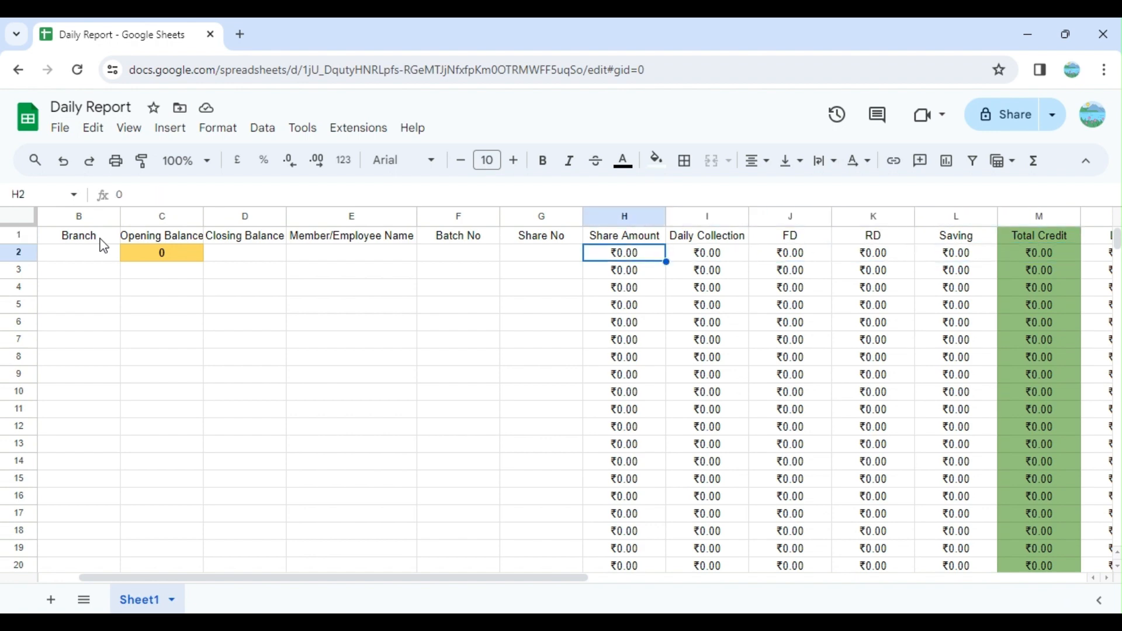
{"action": "key", "text": "Right"}
{"action": "key", "text": "Right"}
{"action": "key", "text": "Right"}
{"action": "key", "text": "Right"}
{"action": "key", "text": "Right"}
{"action": "key", "text": "Right"}
{"action": "key", "text": "Right"}
{"action": "key", "text": "Right"}
{"action": "key", "text": "Right"}
{"action": "key", "text": "Right"}
{"action": "key", "text": "Right"}
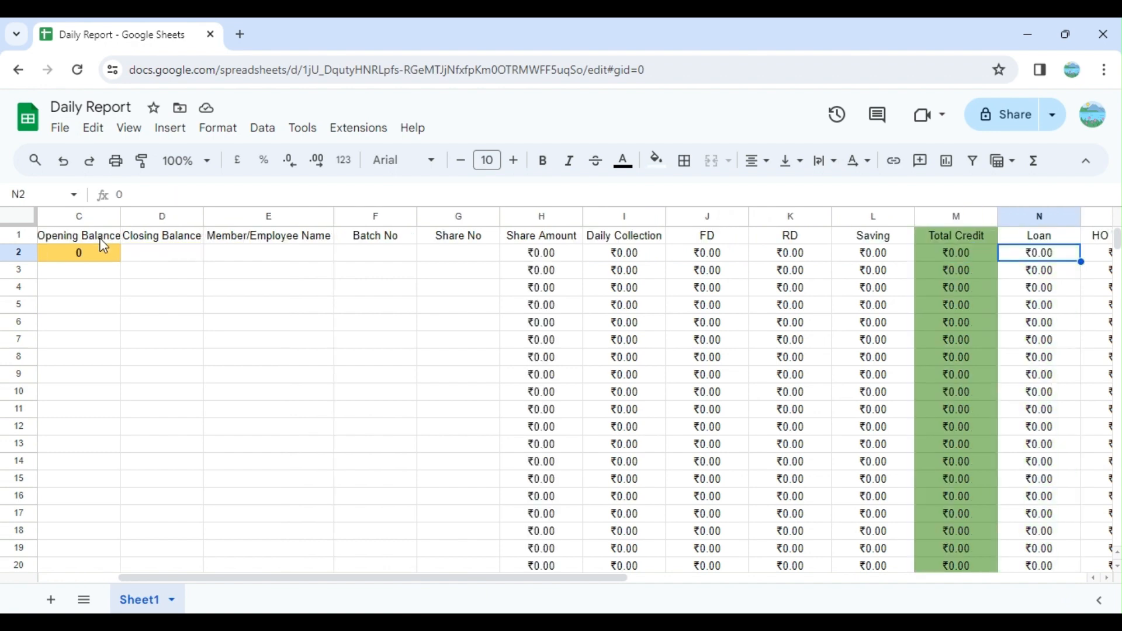
{"action": "key", "text": "Left"}
{"action": "key", "text": "Left"}
{"action": "key", "text": "Left"}
{"action": "key", "text": "Left"}
{"action": "key", "text": "Left"}
{"action": "key", "text": "Left"}
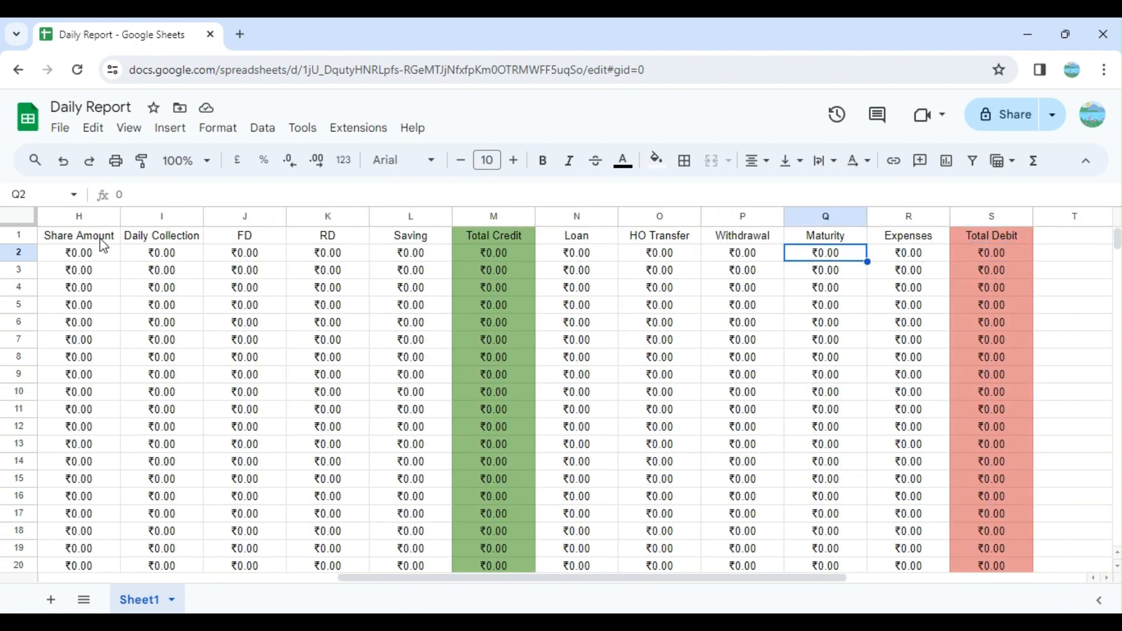
{"action": "key", "text": "Right"}
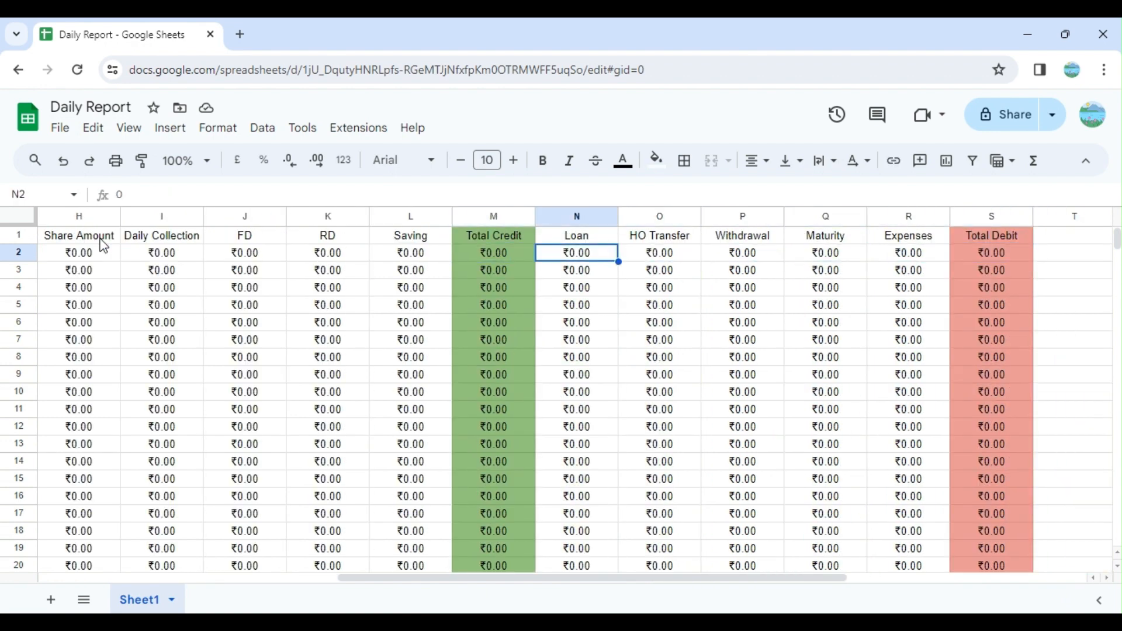
Review the debit headings Loan, HO Transfer, Withdrawal, Maturity and Expenses in row 1
{"action": "key", "text": "Up"}
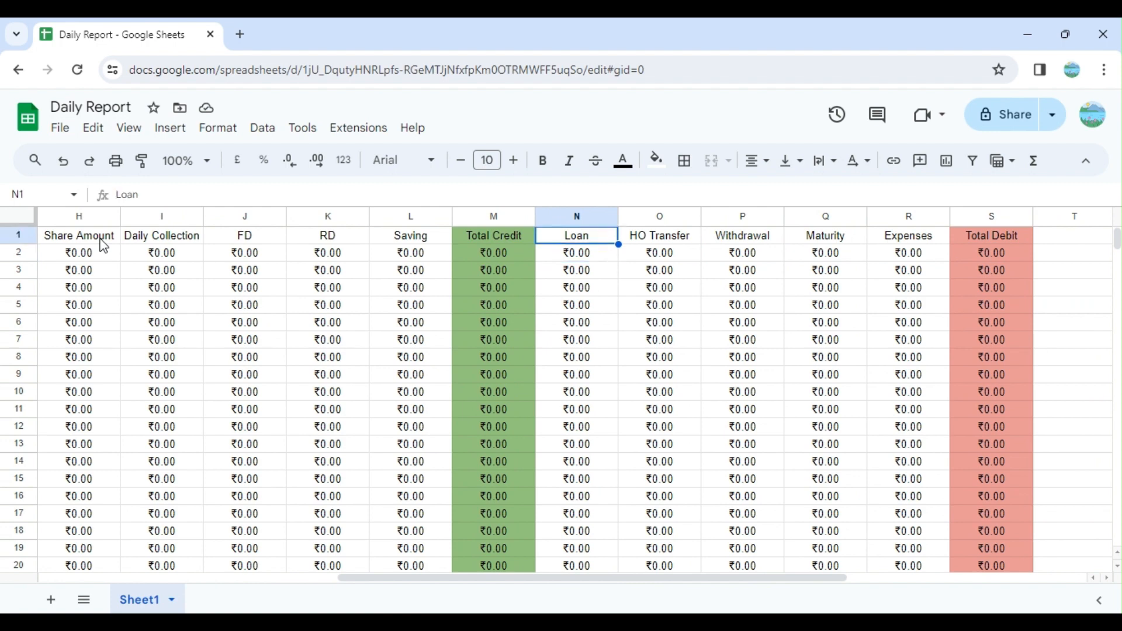
{"action": "key", "text": "Right"}
{"action": "key", "text": "Right"}
{"action": "key", "text": "Right"}
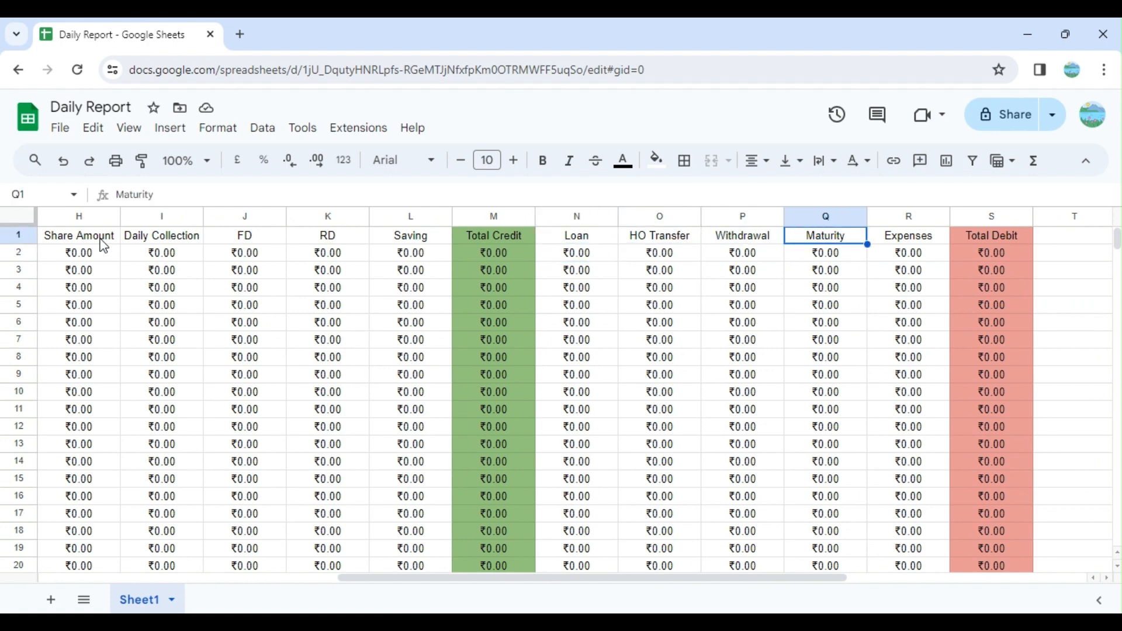
{"action": "key", "text": "Right"}
{"action": "key", "text": "Left"}
{"action": "key", "text": "Left"}
{"action": "key", "text": "Left"}
{"action": "key", "text": "Left"}
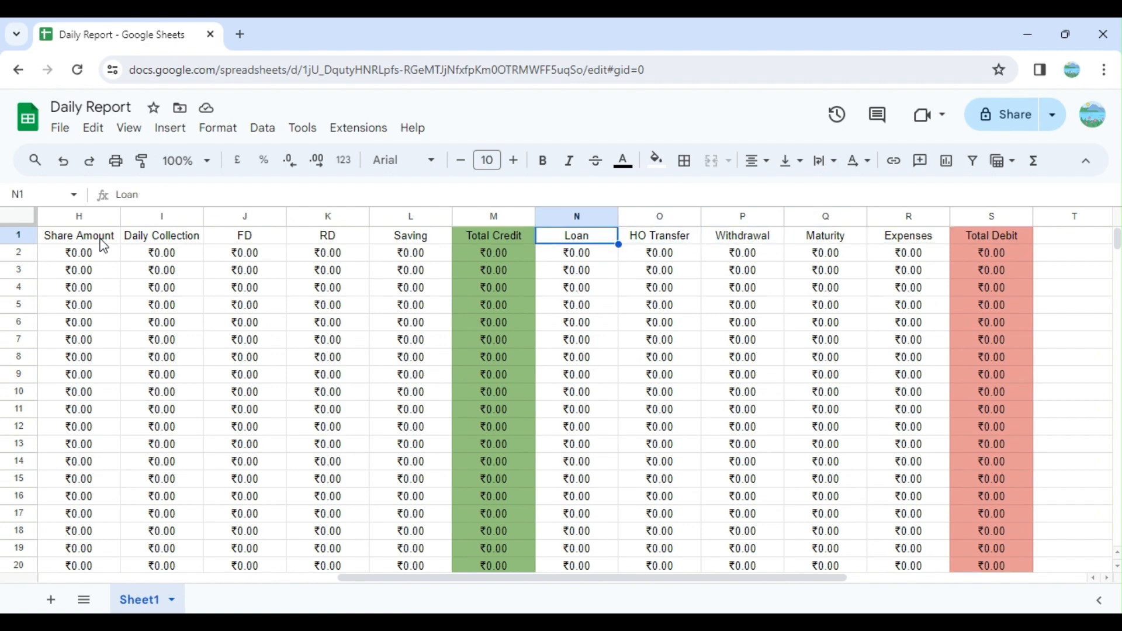
{"action": "key", "text": "Right"}
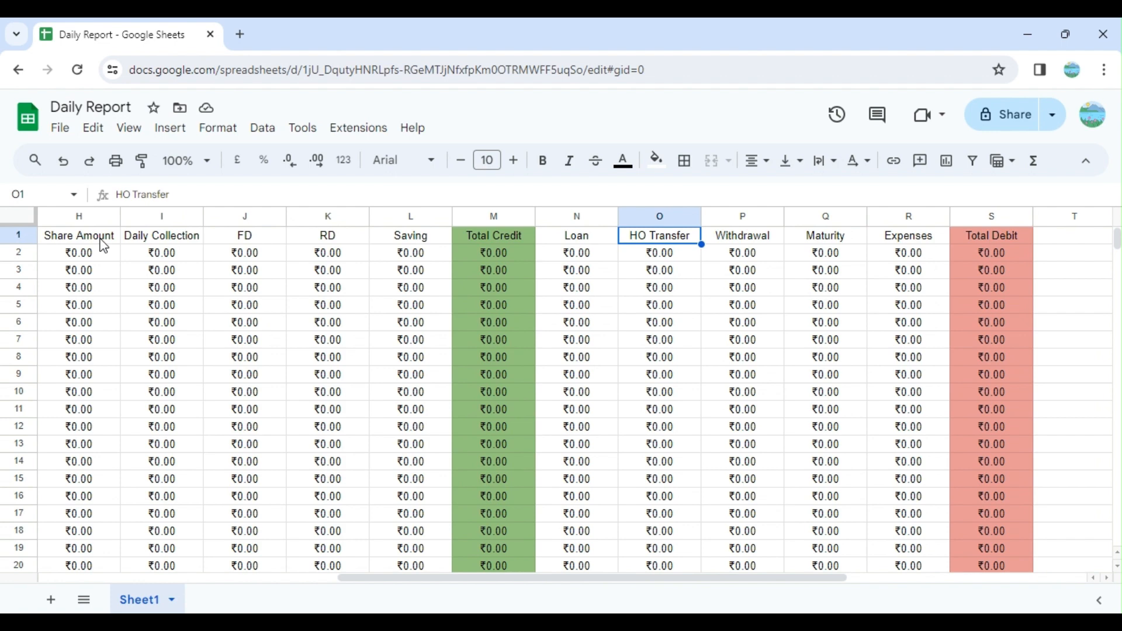
{"action": "key", "text": "Right"}
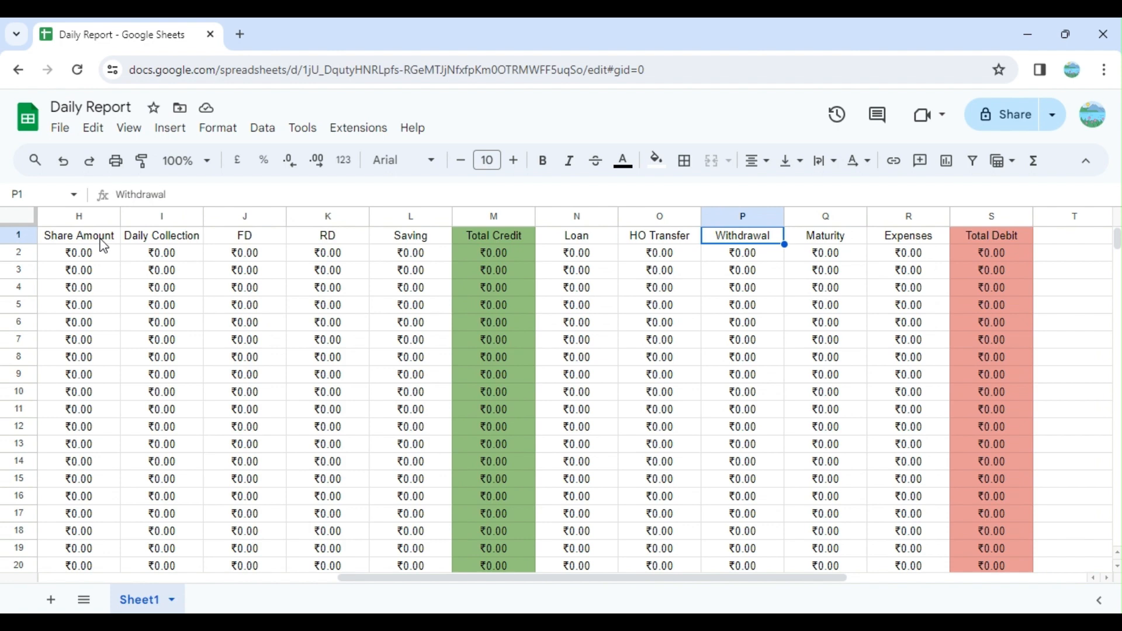
{"action": "key", "text": "Right"}
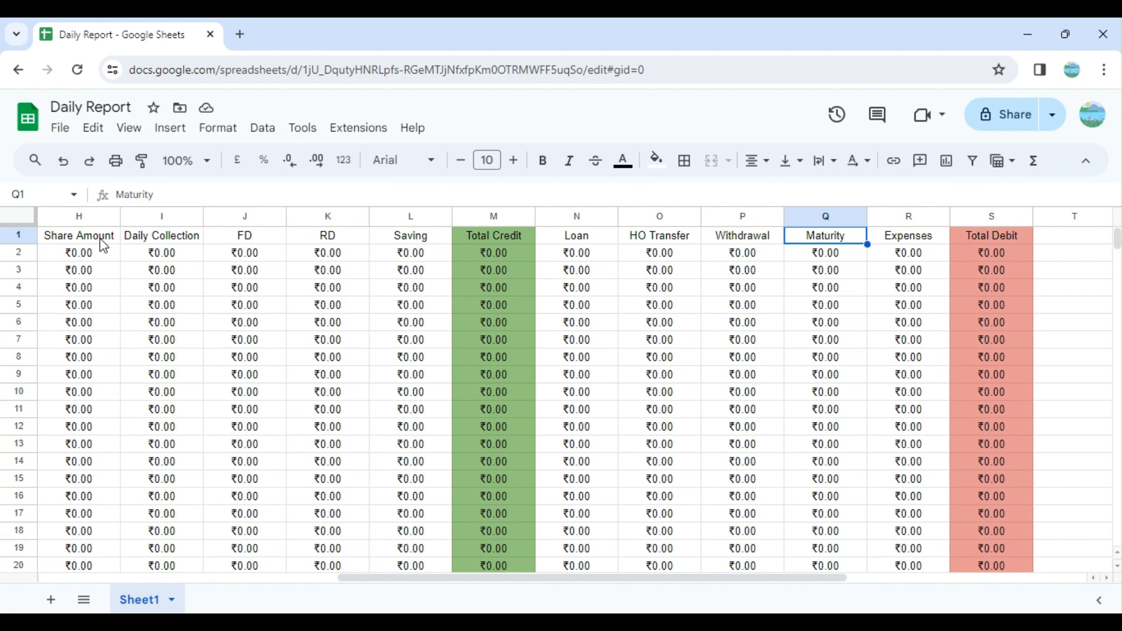
Examine the debit cells in row 2 and the formula in the Total Debit cell
{"action": "key", "text": "Down"}
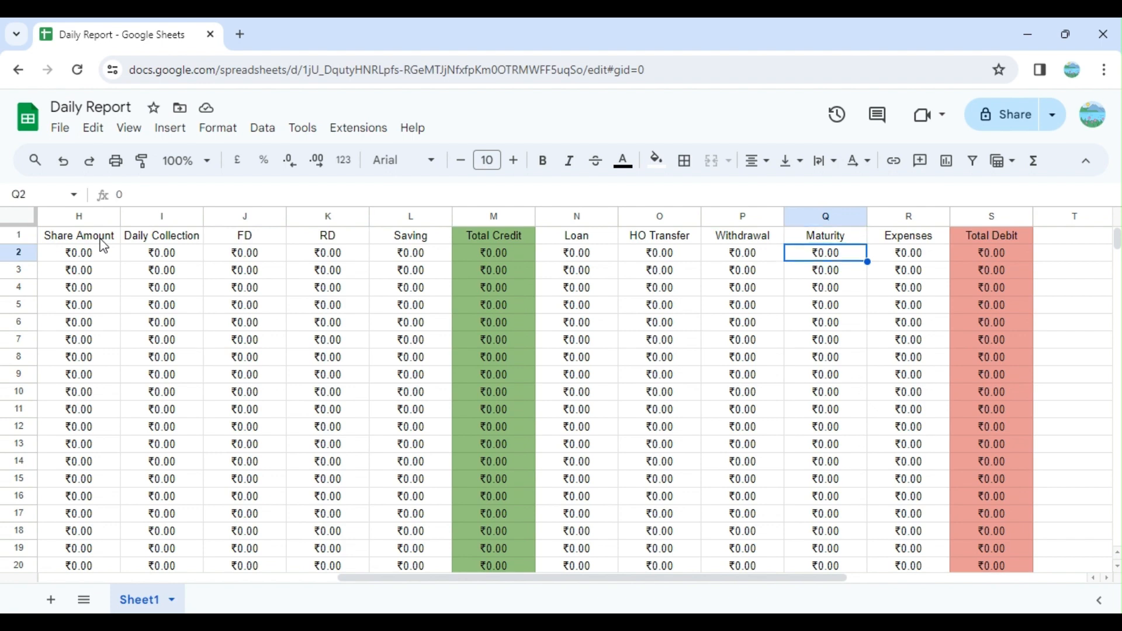
{"action": "key", "text": "Right"}
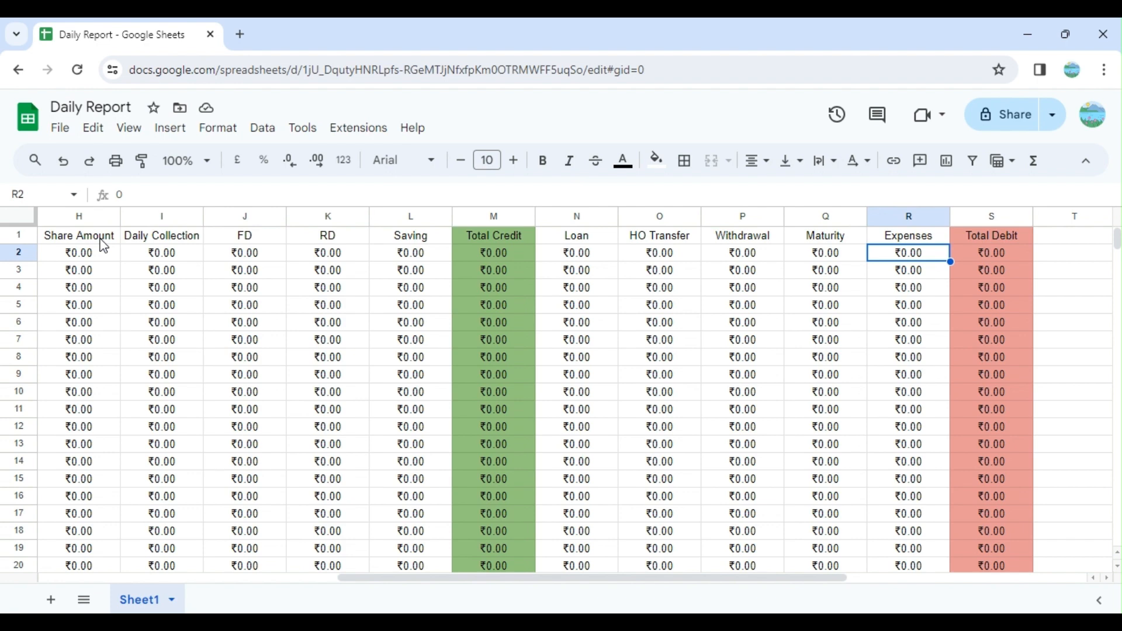
{"action": "key", "text": "Left"}
{"action": "key", "text": "Left"}
{"action": "key", "text": "Left"}
{"action": "key", "text": "Left"}
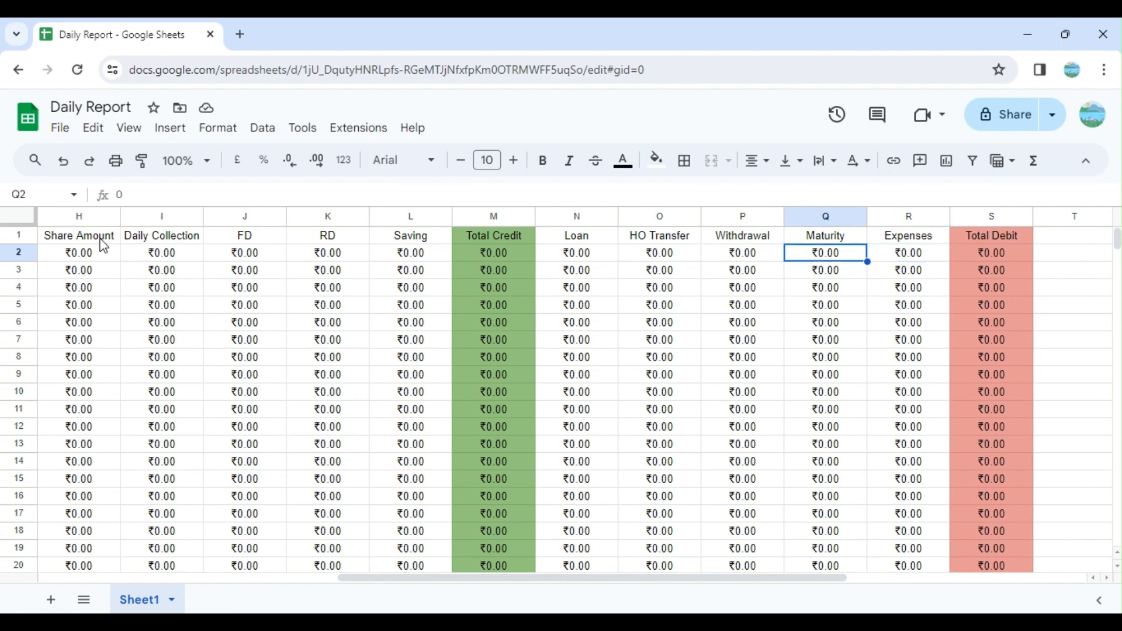
{"action": "key", "text": "Right"}
{"action": "key", "text": "Right"}
{"action": "key", "text": "Right"}
{"action": "key", "text": "Right"}
{"action": "key", "text": "Right"}
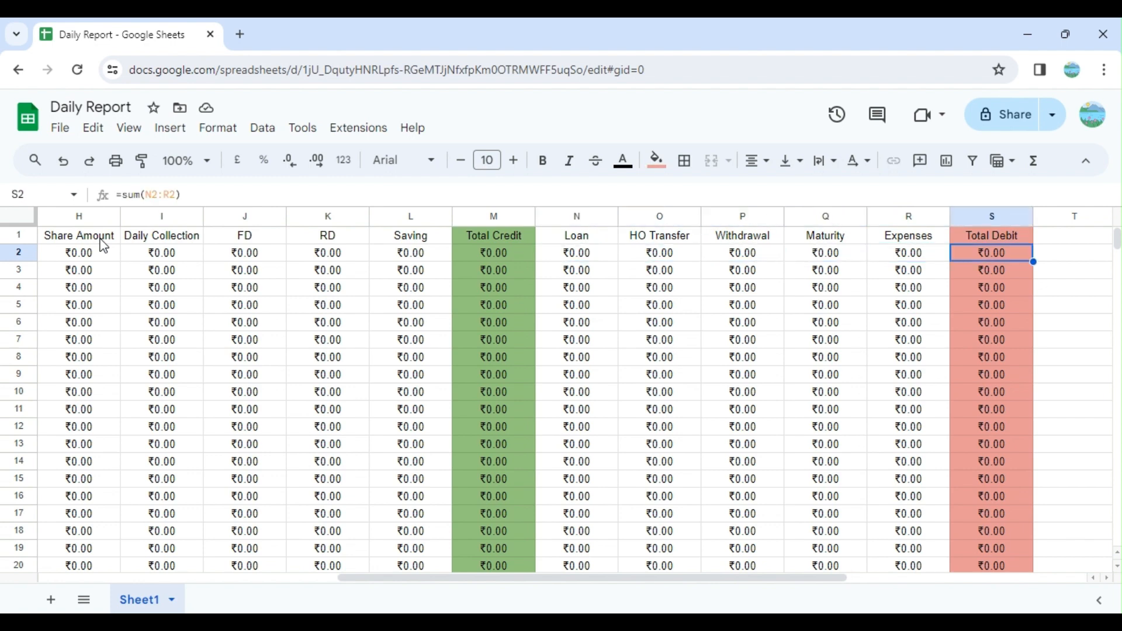
{"action": "key", "text": "Left"}
{"action": "key", "text": "Left"}
{"action": "key", "text": "Left"}
{"action": "key", "text": "Left"}
{"action": "key", "text": "Left"}
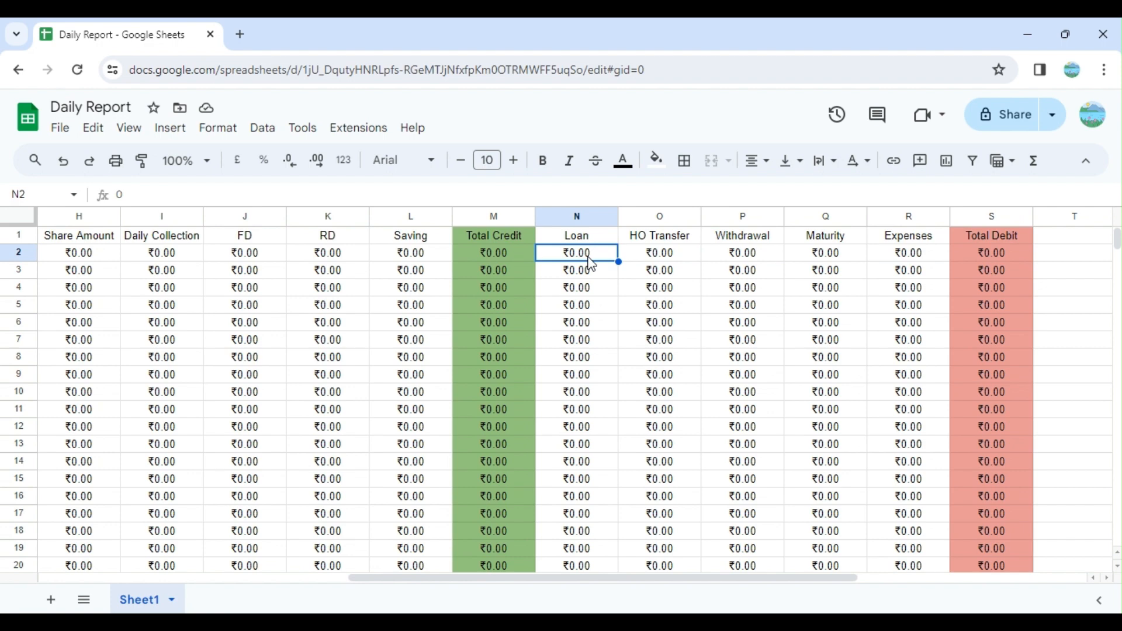
Enter the date 03/02/2024 and branch A in row 2
{"action": "key", "text": "Left"}
{"action": "key", "text": "Left"}
{"action": "key", "text": "Left"}
{"action": "key", "text": "Left"}
{"action": "key", "text": "Left"}
{"action": "key", "text": "Left"}
{"action": "key", "text": "Left"}
{"action": "key", "text": "Left"}
{"action": "key", "text": "Left"}
{"action": "key", "text": "Left"}
{"action": "key", "text": "Left"}
{"action": "key", "text": "Left"}
{"action": "key", "text": "Left"}
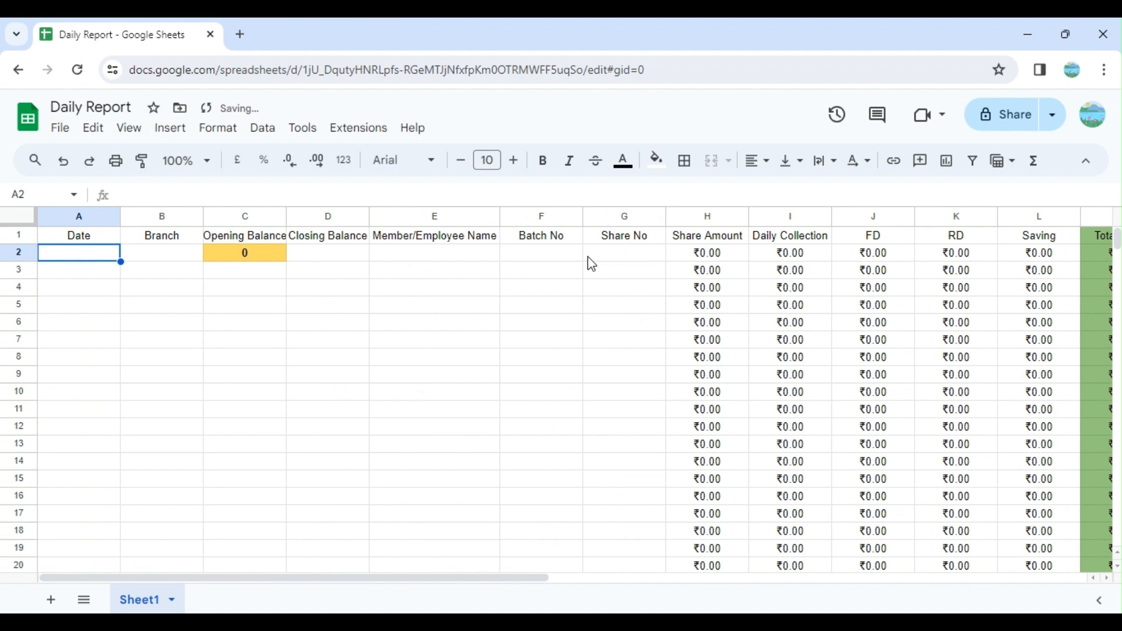
{"action": "type", "text": "03/02/2024"}
{"action": "key", "text": "Tab"}
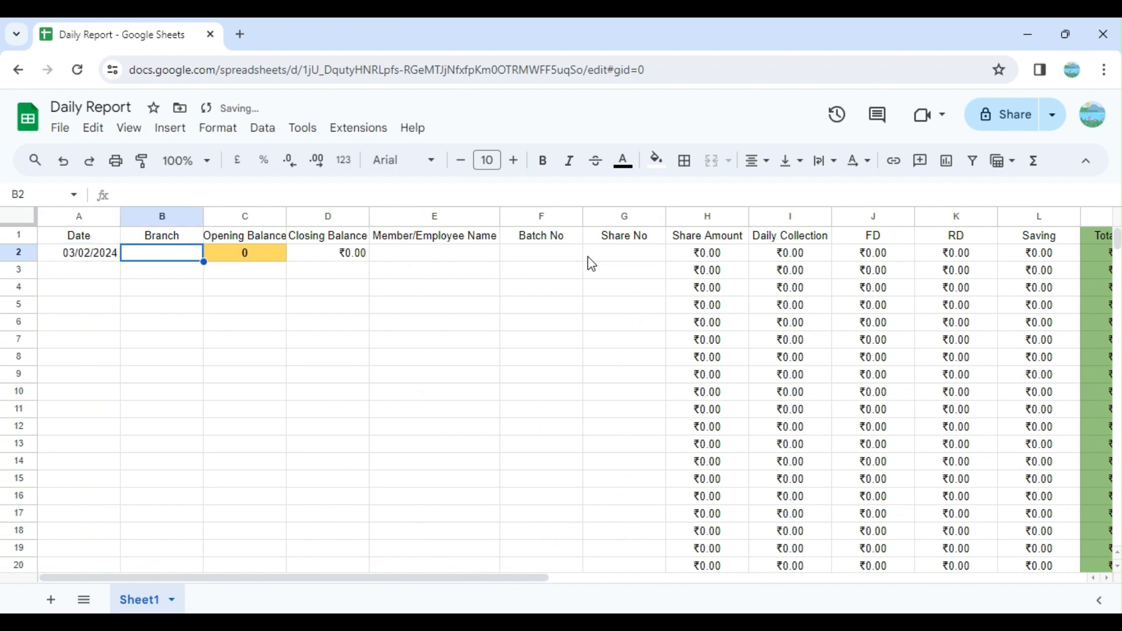
{"action": "type", "text": "A"}
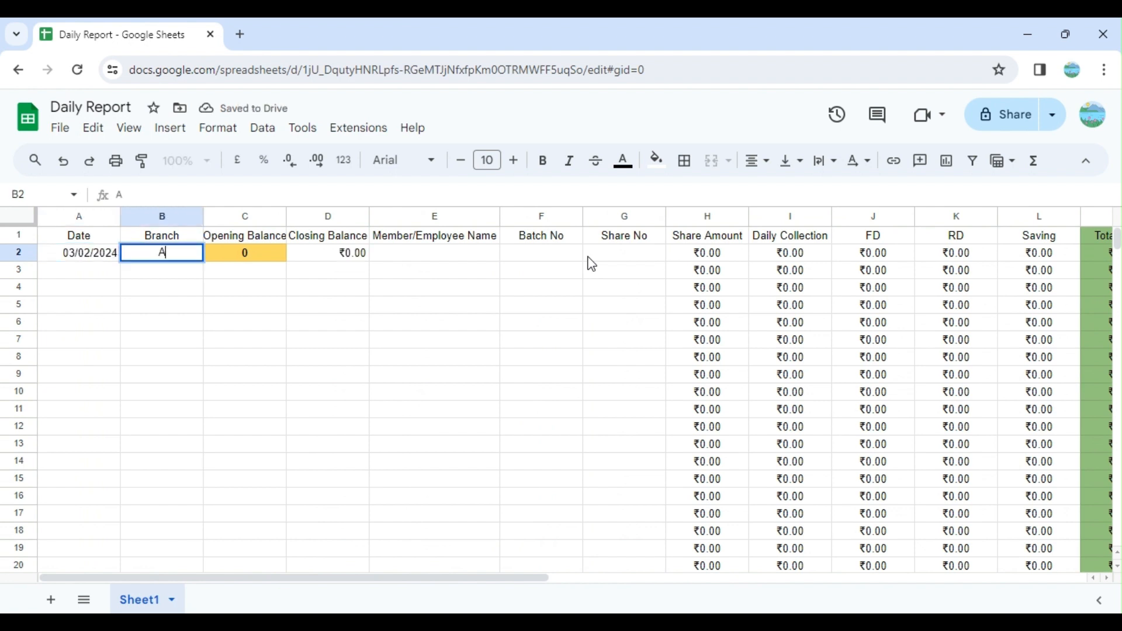
{"action": "key", "text": "Tab"}
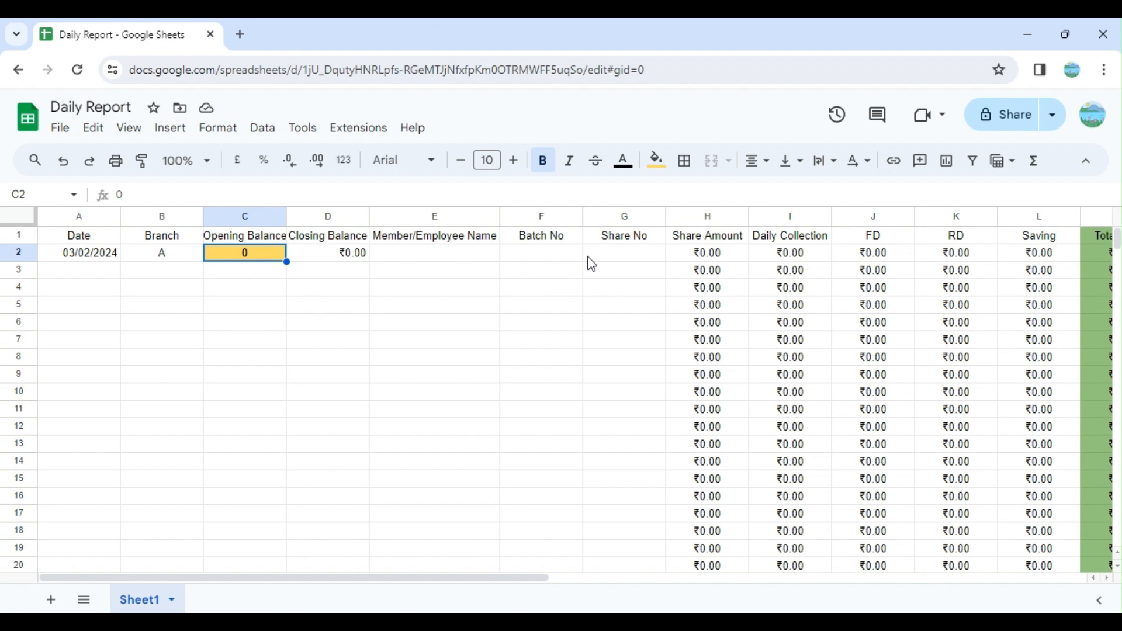
Enter the member's name in row 2 under Member/Employee Name
{"action": "key", "text": "Right"}
{"action": "key", "text": "Right"}
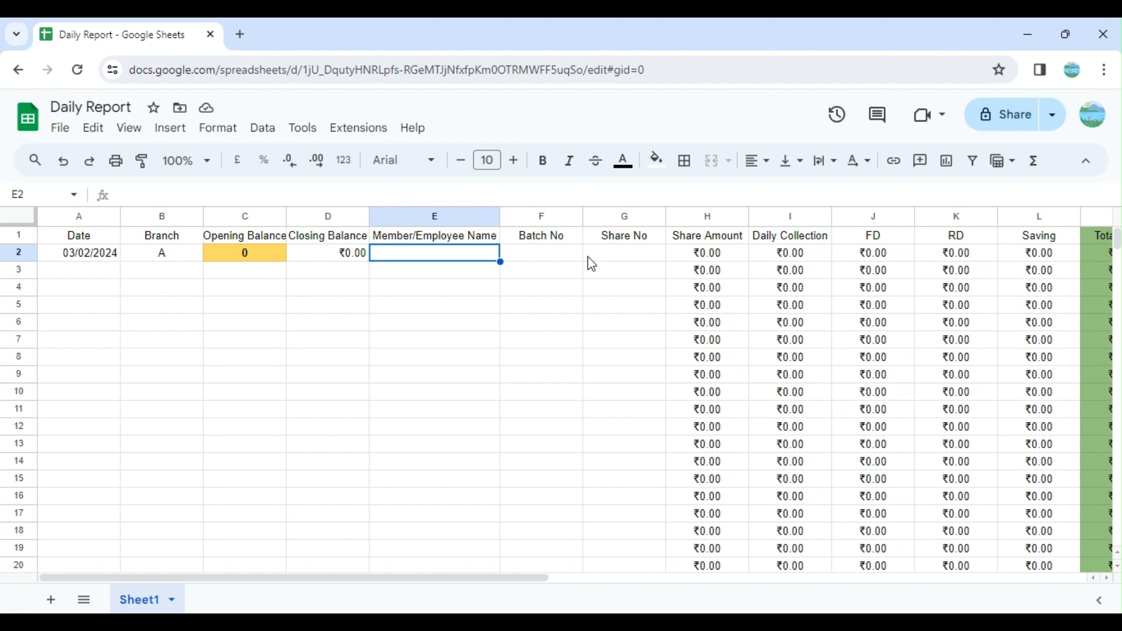
{"action": "type", "text": "Anish"}
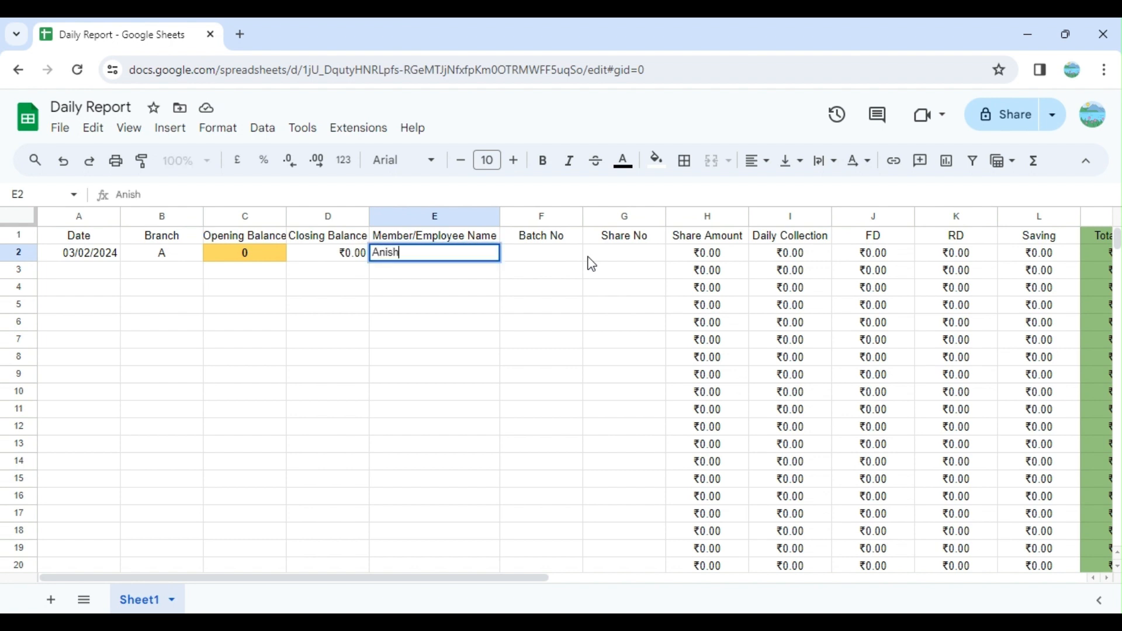
{"action": "type", "text": "a"}
{"action": "key", "text": "Tab"}
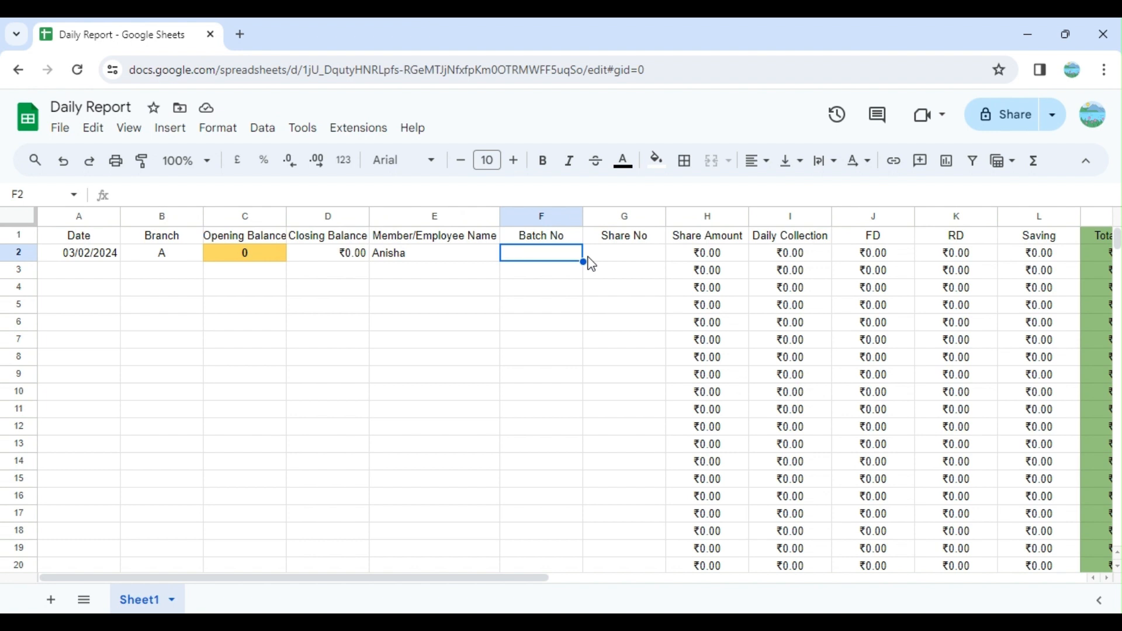
Enter a Share Amount of 100 and a Daily Collection of 10000 in row 2
{"action": "left_click", "coordinate": [587, 258]}
{"action": "key", "text": "Tab"}
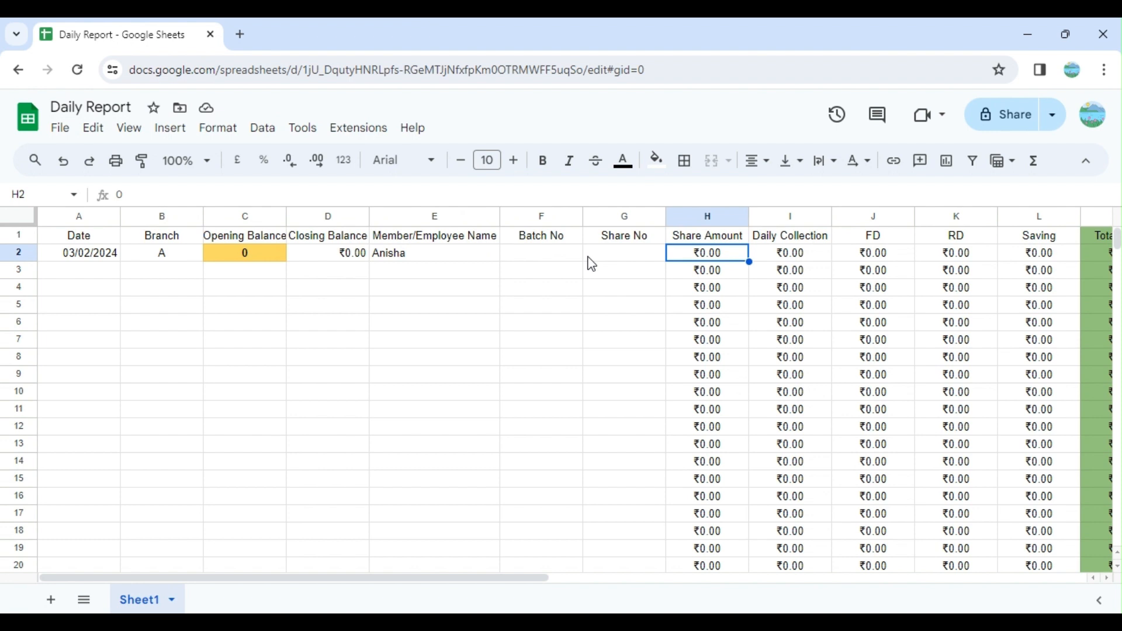
{"action": "type", "text": "100"}
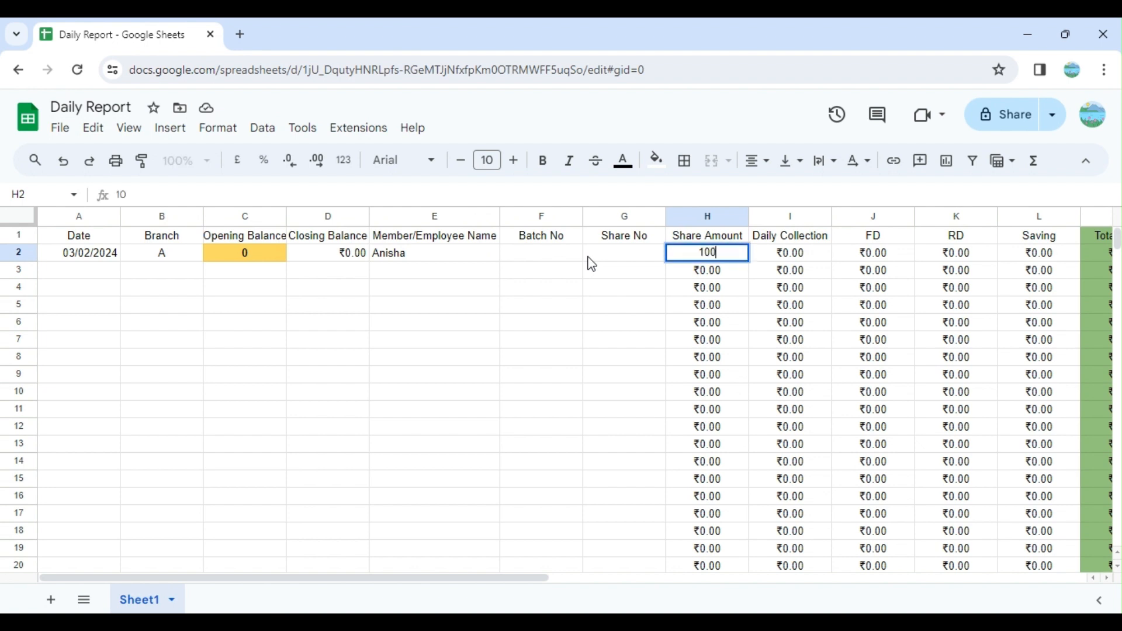
{"action": "key", "text": "Tab"}
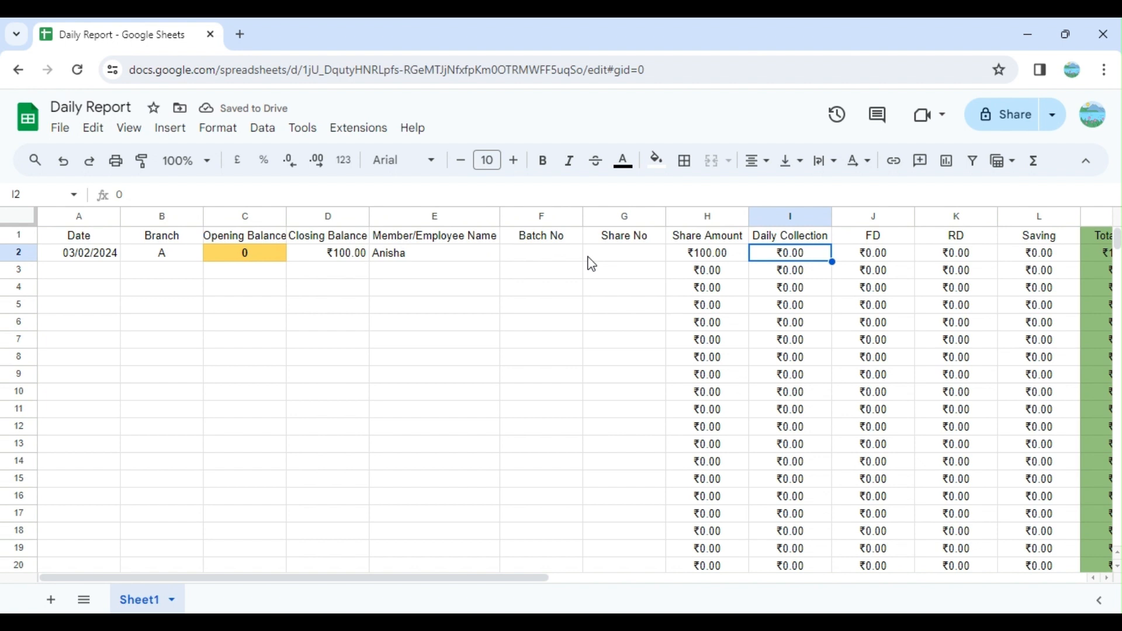
{"action": "type", "text": "10000"}
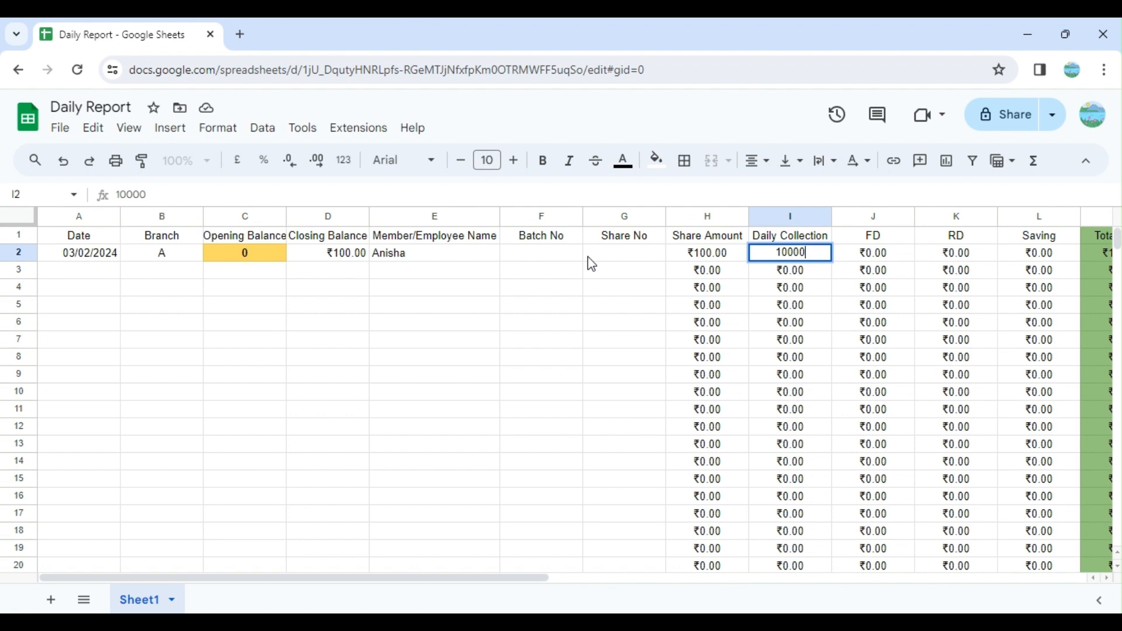
{"action": "key", "text": "Tab"}
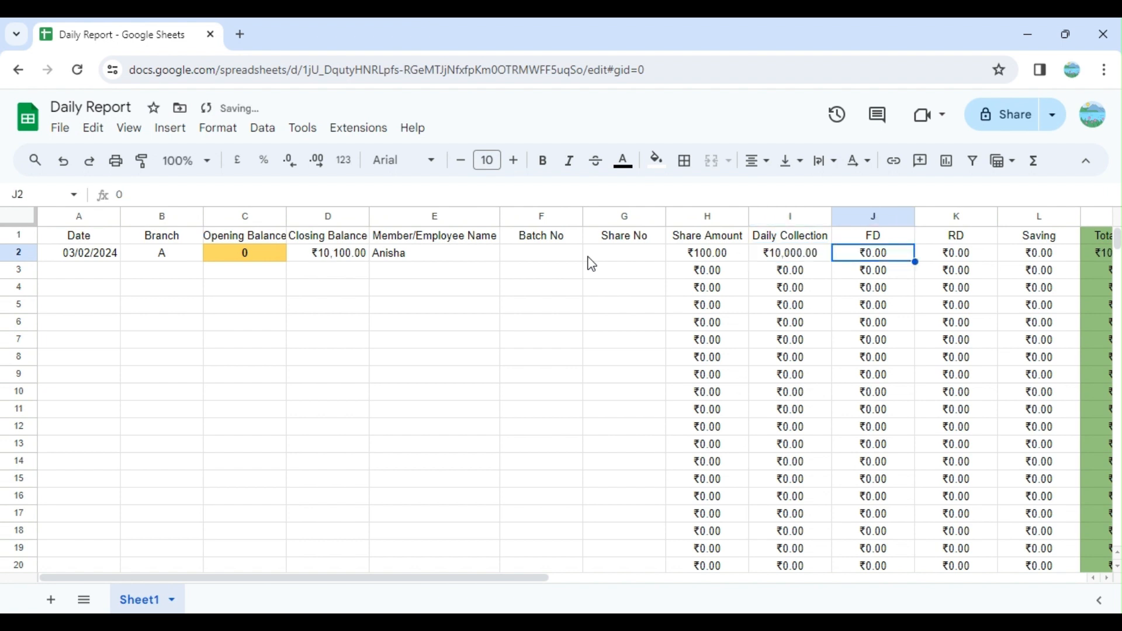
Enter 200 under Expenses in row 2, leaving the other credit and debit cells unchanged
{"action": "key", "text": "Tab"}
{"action": "key", "text": "Tab"}
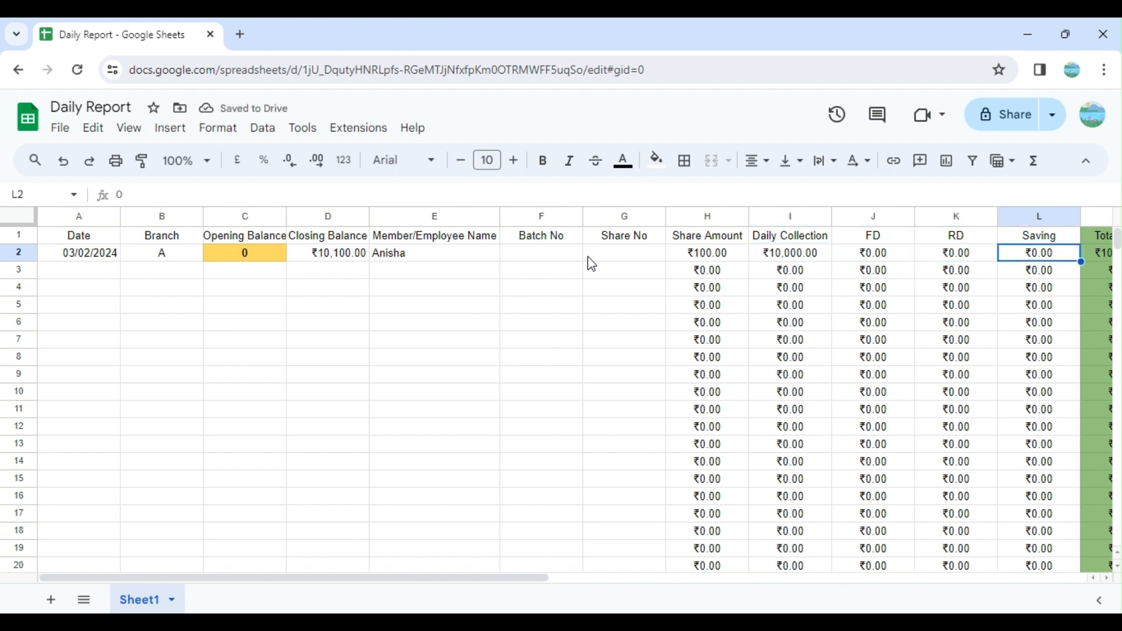
{"action": "key", "text": "Tab"}
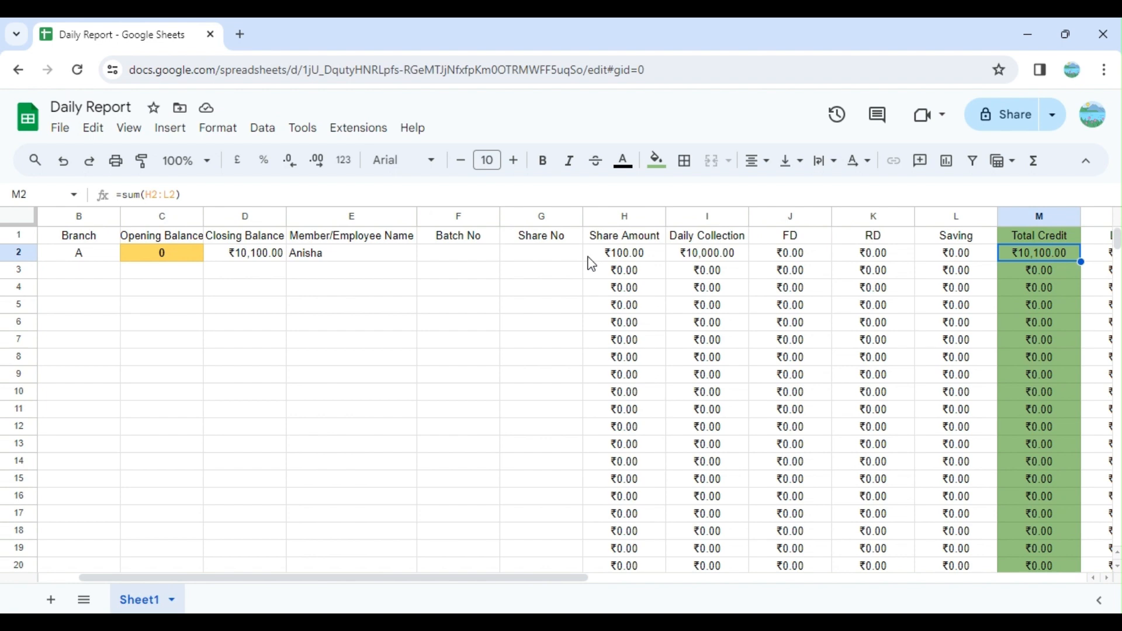
{"action": "key", "text": "Tab"}
{"action": "key", "text": "Tab"}
{"action": "key", "text": "Tab"}
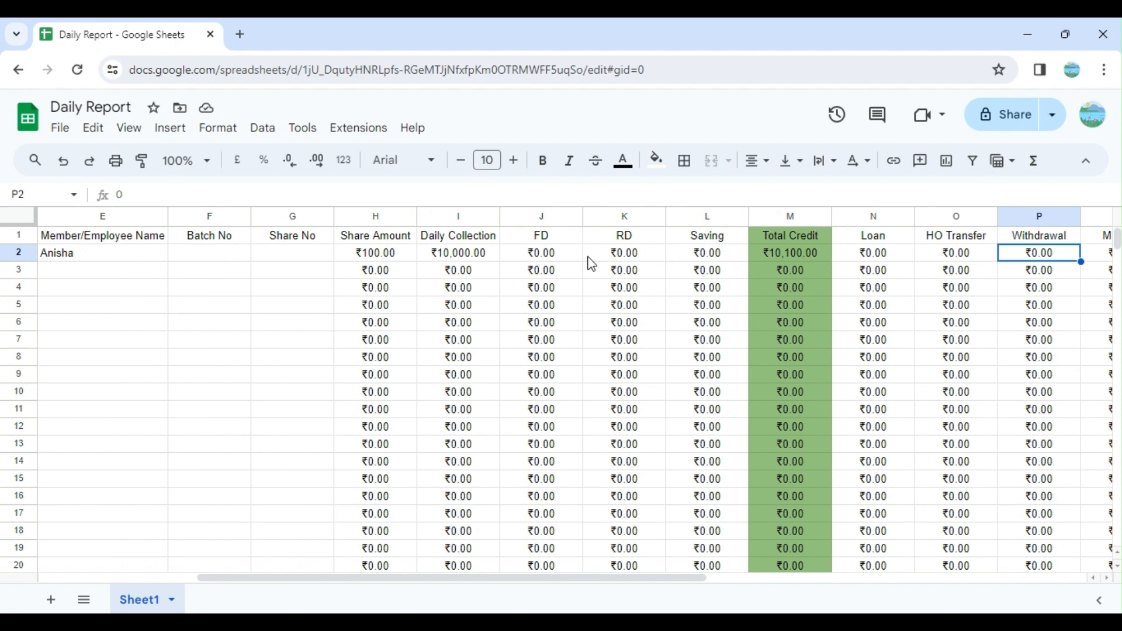
{"action": "key", "text": "Tab"}
{"action": "key", "text": "Tab"}
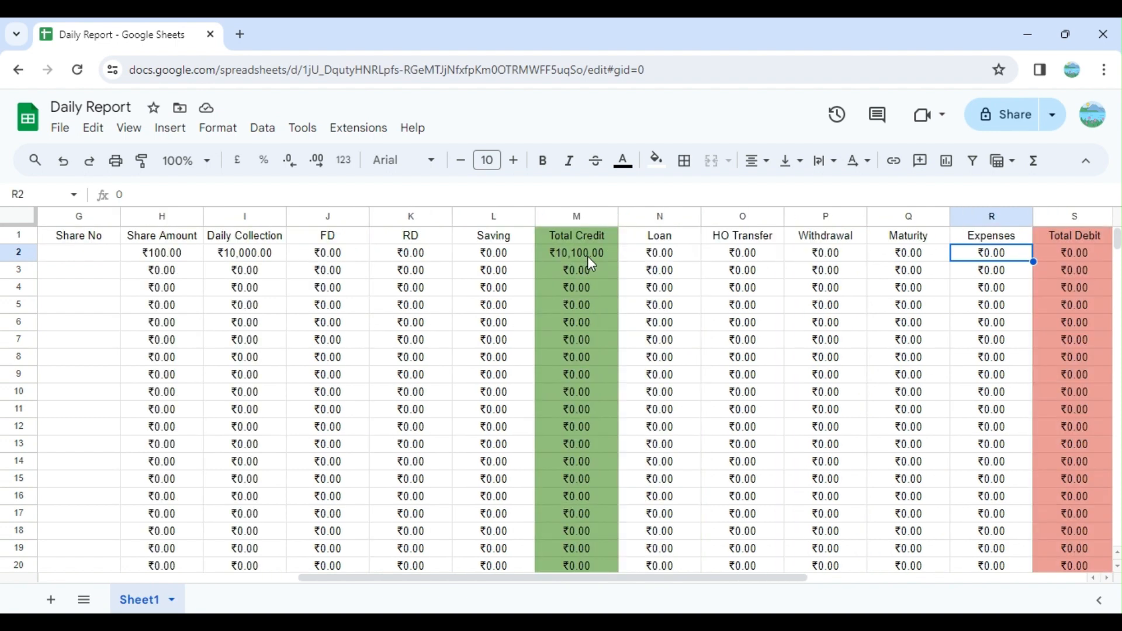
{"action": "type", "text": "200"}
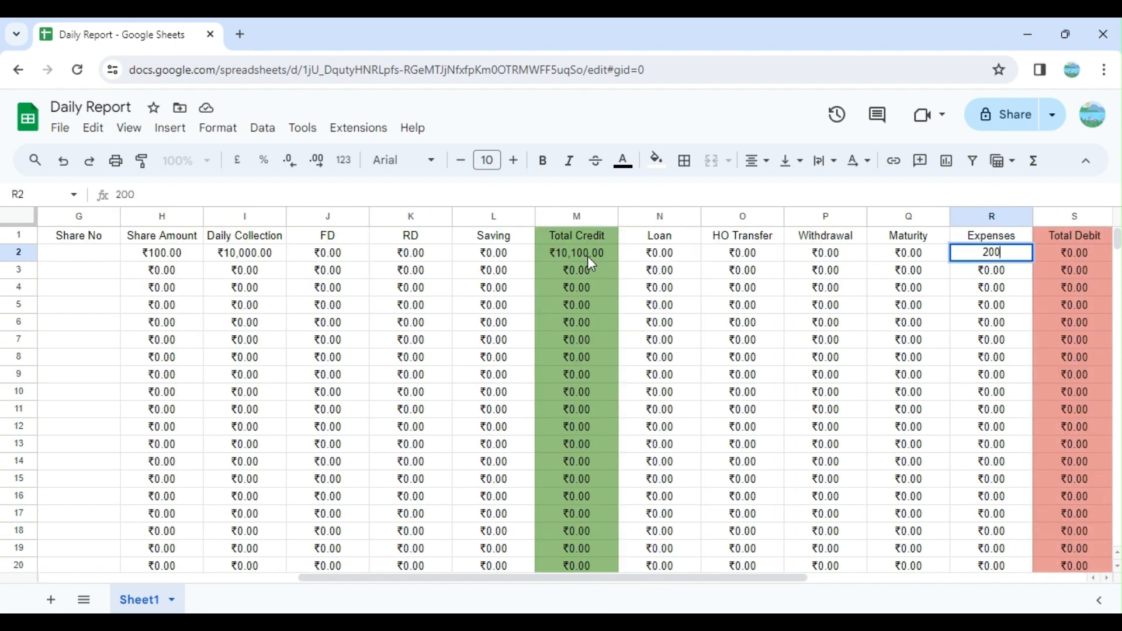
{"action": "key", "text": "Return"}
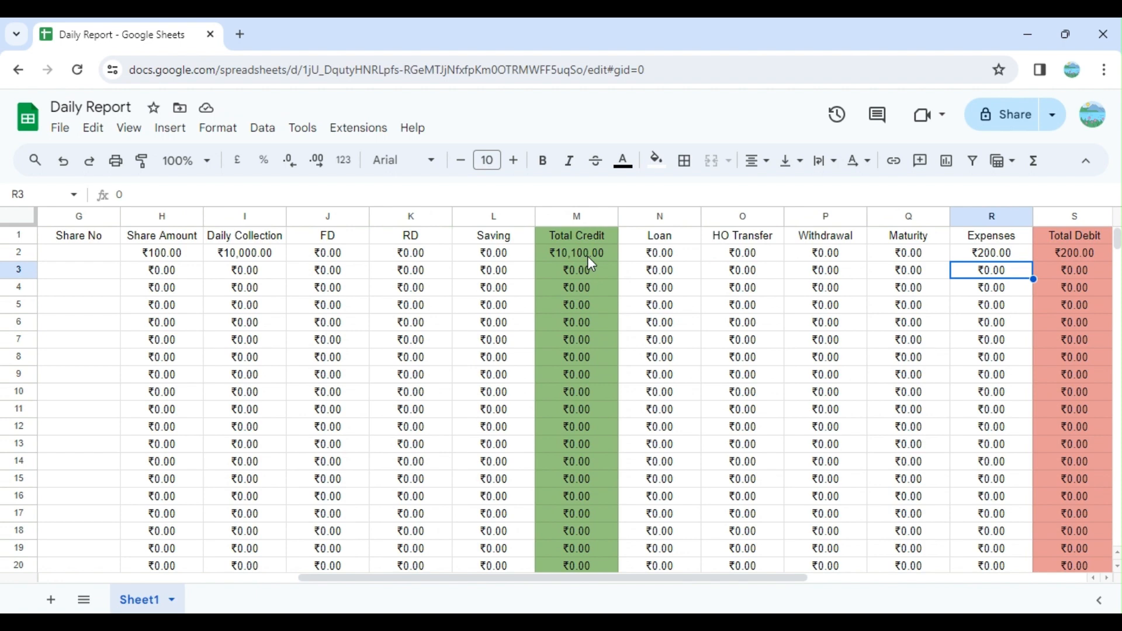
Review row 2 from Expenses back to the date, and examine the formula in its Closing Balance cell
{"action": "key", "text": "Up"}
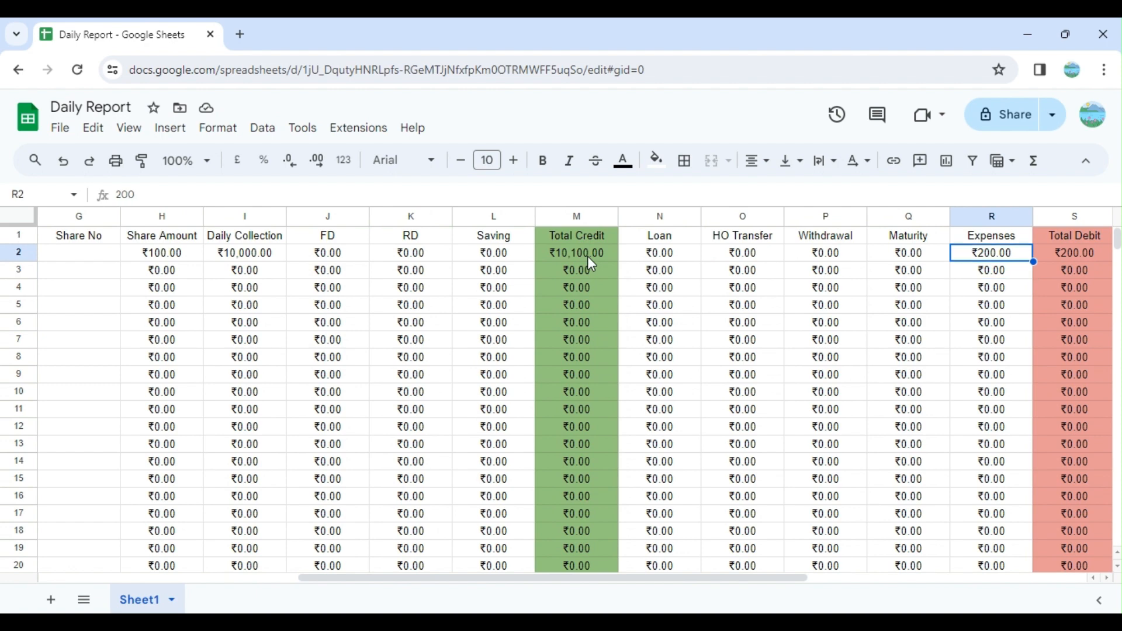
{"action": "key", "text": "Down"}
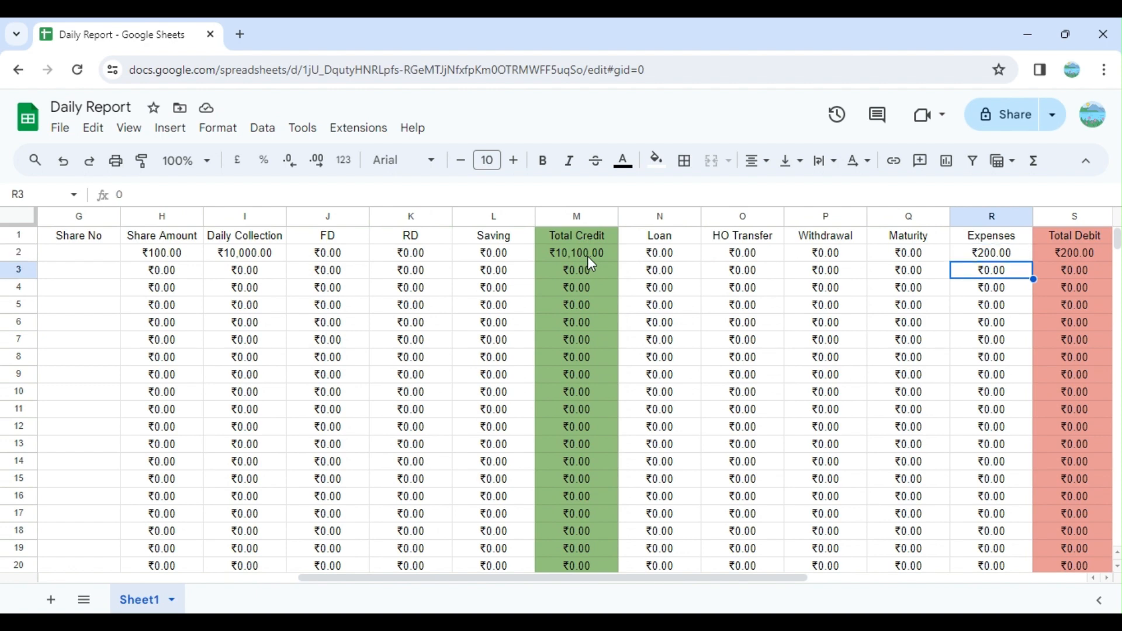
{"action": "key", "text": "Up"}
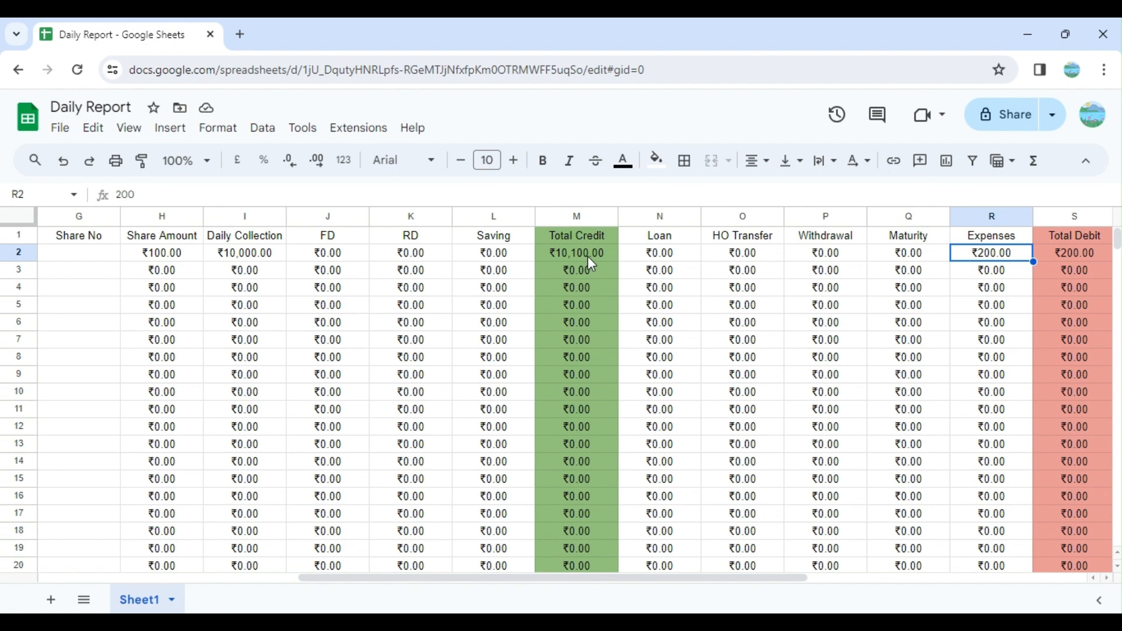
{"action": "key", "text": "Left"}
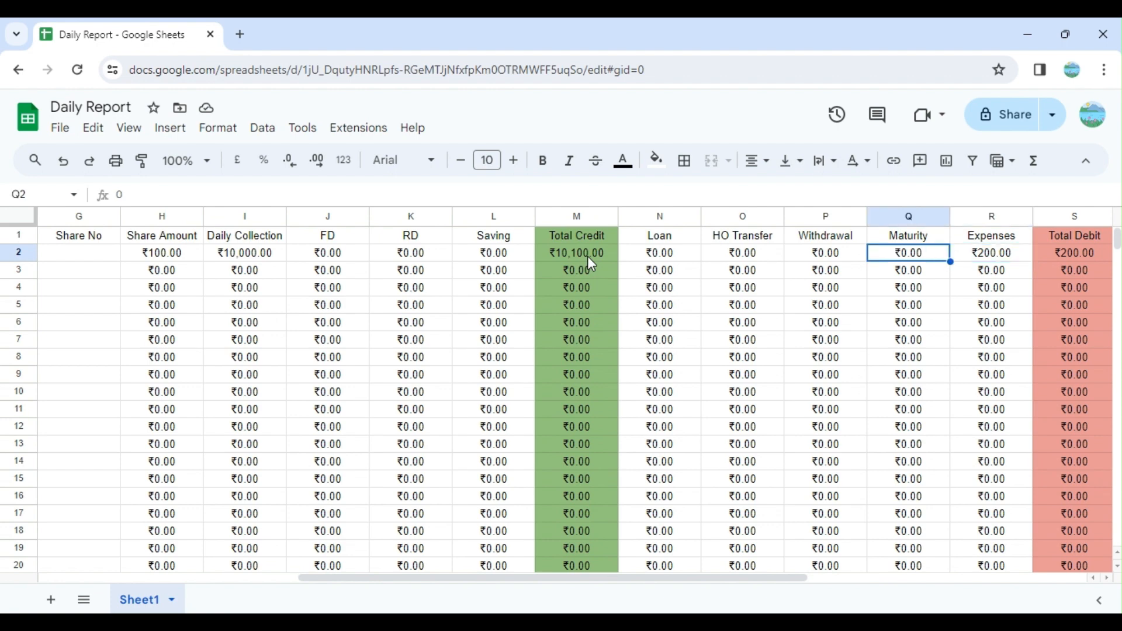
{"action": "key", "text": "Left"}
{"action": "key", "text": "Left"}
{"action": "key", "text": "Left"}
{"action": "key", "text": "Left"}
{"action": "key", "text": "Left"}
{"action": "key", "text": "Left"}
{"action": "key", "text": "Left"}
{"action": "key", "text": "Left"}
{"action": "key", "text": "Left"}
{"action": "key", "text": "Left"}
{"action": "key", "text": "Left"}
{"action": "key", "text": "Left"}
{"action": "key", "text": "Left"}
{"action": "key", "text": "Left"}
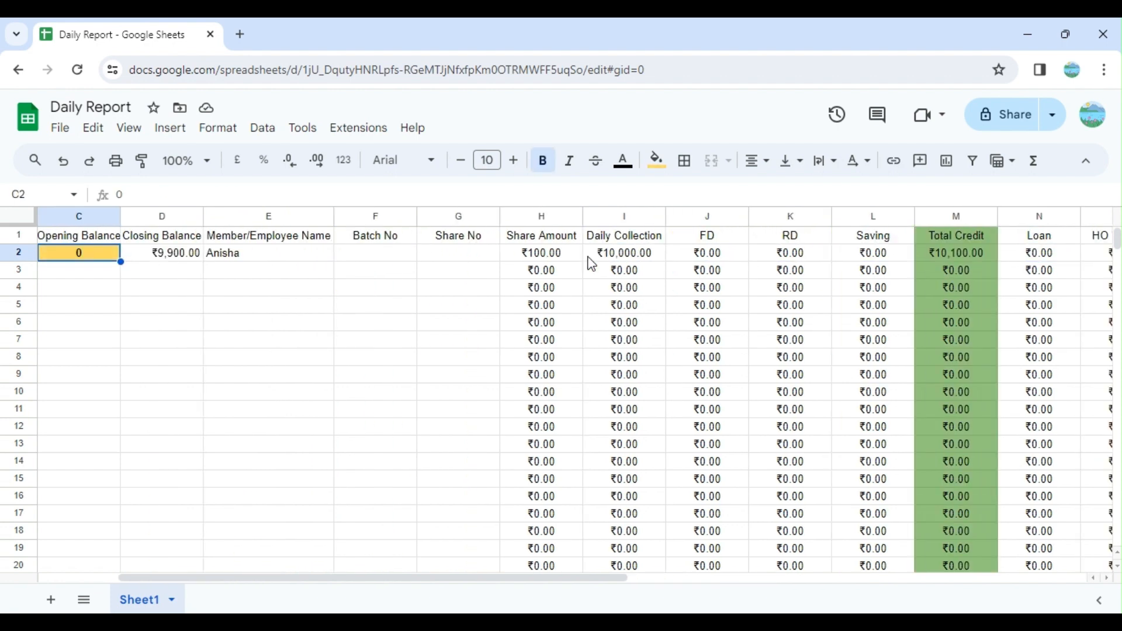
{"action": "key", "text": "Left"}
{"action": "key", "text": "Left"}
{"action": "key", "text": "Right"}
{"action": "key", "text": "Right"}
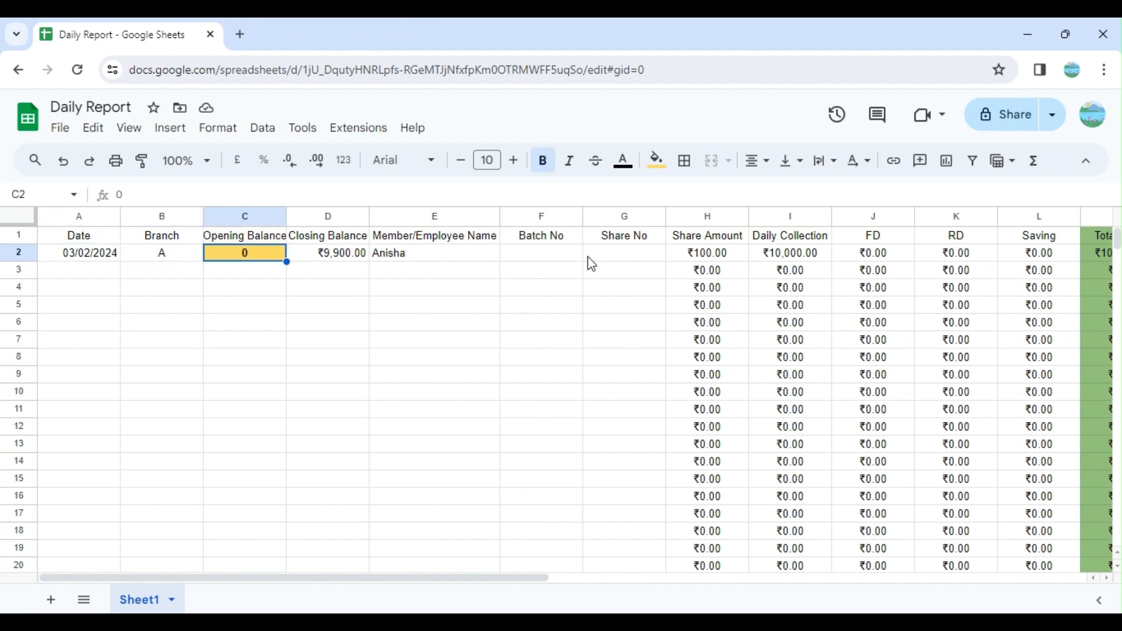
{"action": "key", "text": "Right"}
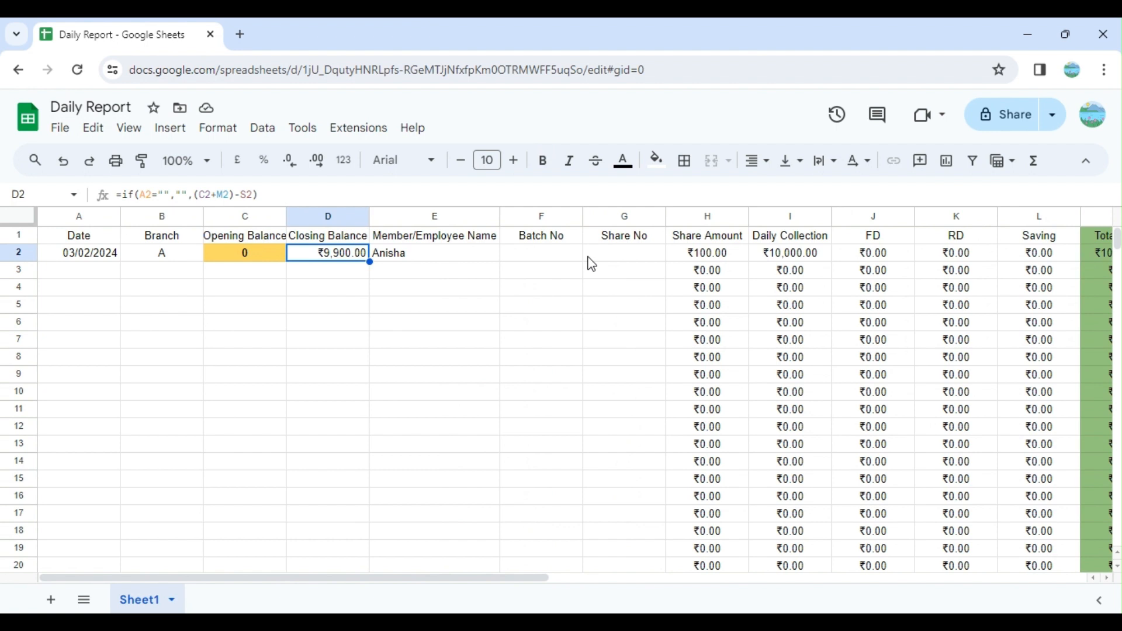
Copy the date from row 2 down into row 3 and enter branch A there
{"action": "key", "text": "Down"}
{"action": "key", "text": "Left"}
{"action": "key", "text": "Left"}
{"action": "key", "text": "Left"}
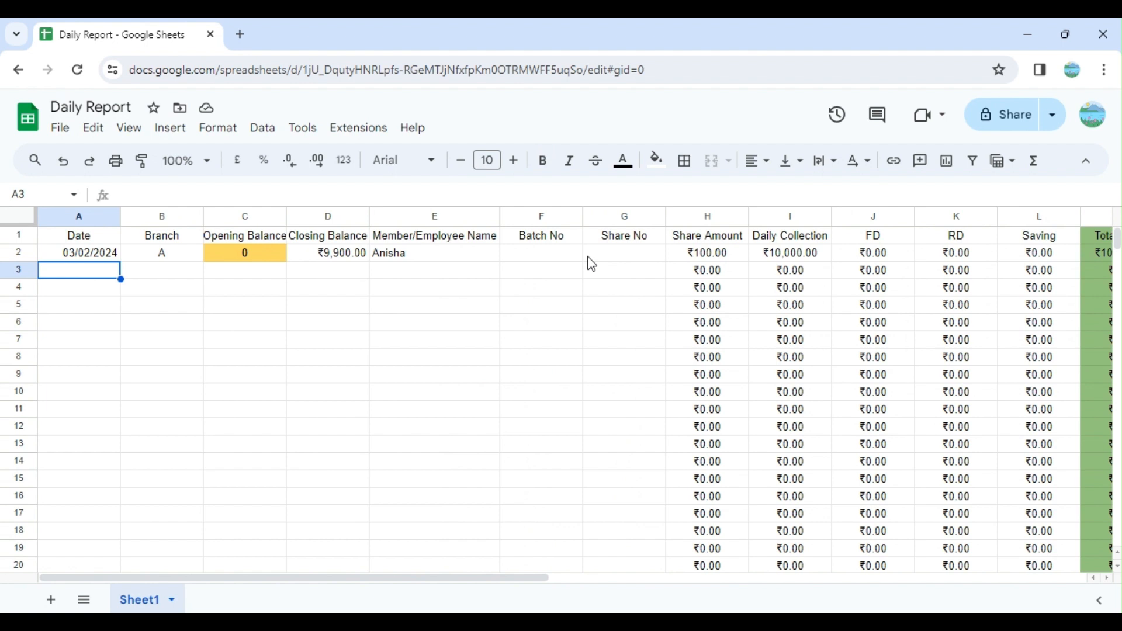
{"action": "key", "text": "ctrl+d"}
{"action": "key", "text": "Right"}
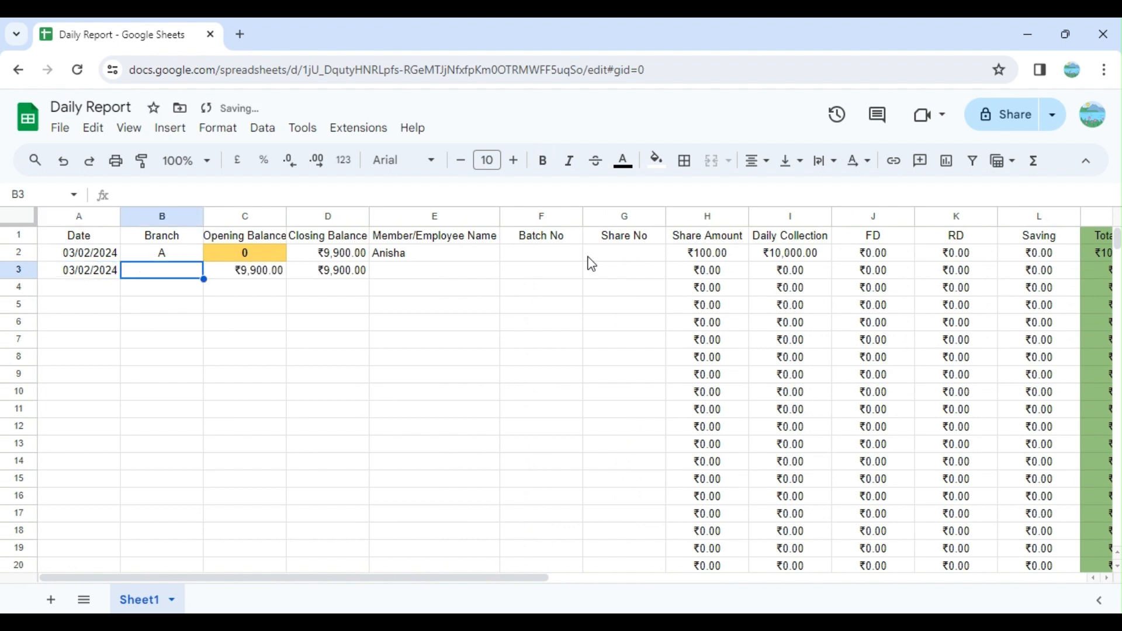
{"action": "type", "text": "A"}
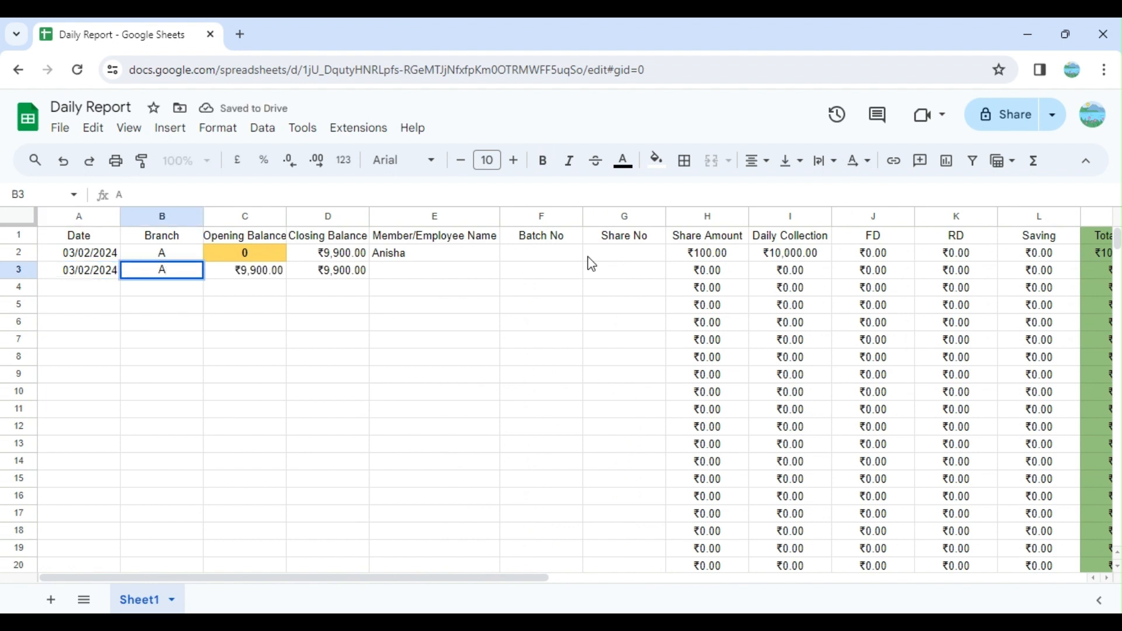
{"action": "key", "text": "Right"}
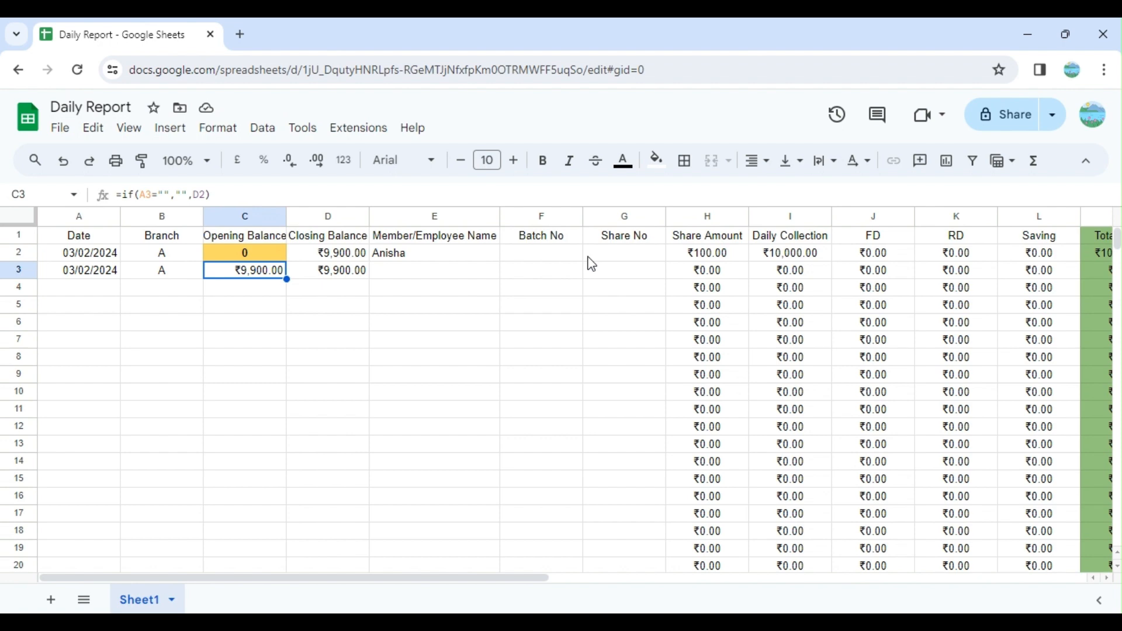
Enter the second member's name in row 3 under Member/Employee Name
{"action": "key", "text": "Right"}
{"action": "key", "text": "Right"}
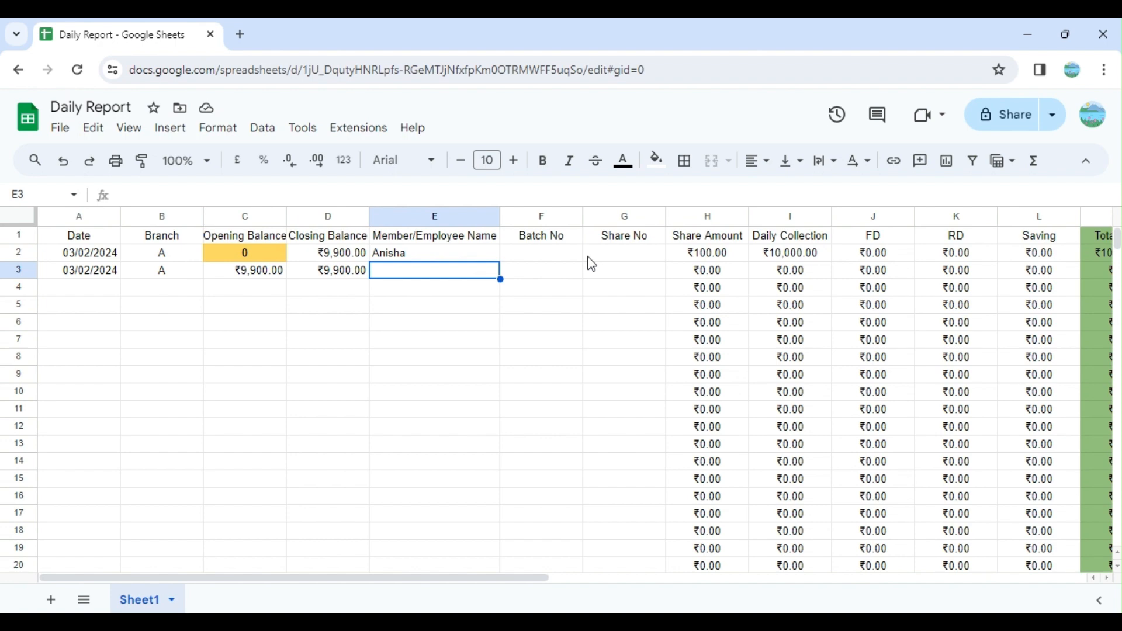
{"action": "type", "text": "Pr"}
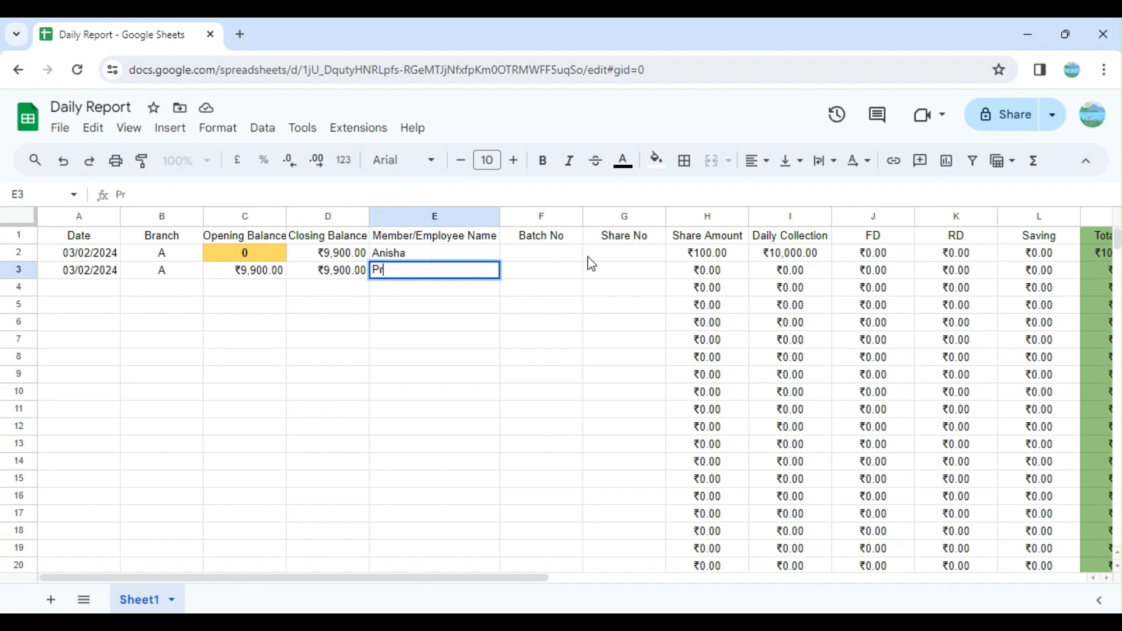
{"action": "type", "text": "it"}
{"action": "type", "text": "yanka"}
{"action": "key", "text": "Tab"}
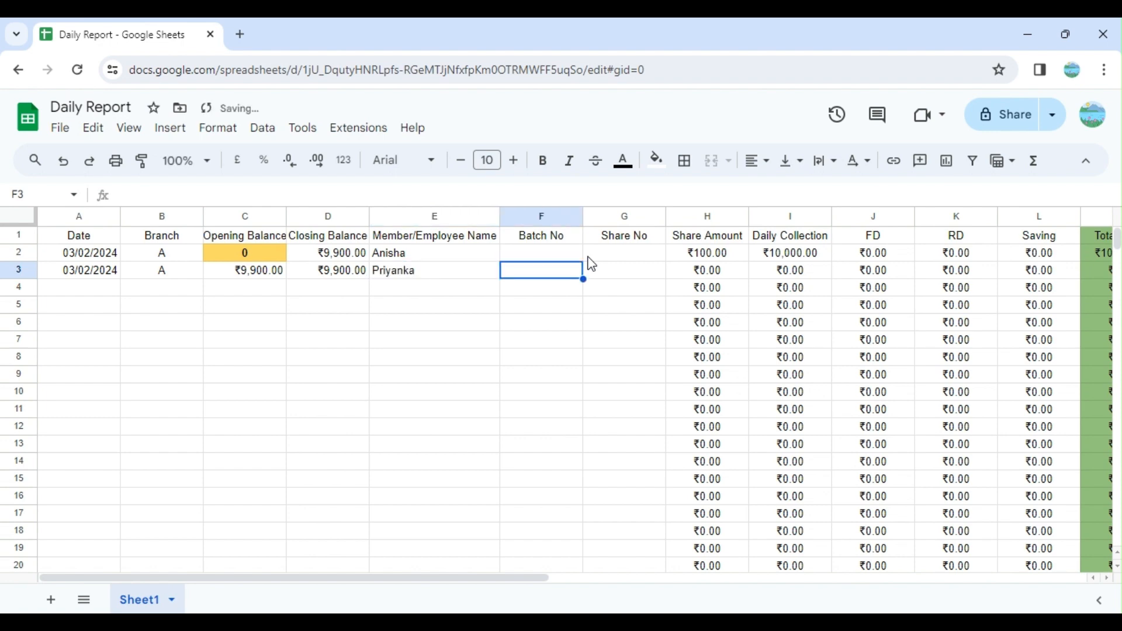
Enter 1000 under RD in row 3
{"action": "key", "text": "Tab"}
{"action": "key", "text": "Tab"}
{"action": "key", "text": "Tab"}
{"action": "key", "text": "Tab"}
{"action": "key", "text": "Tab"}
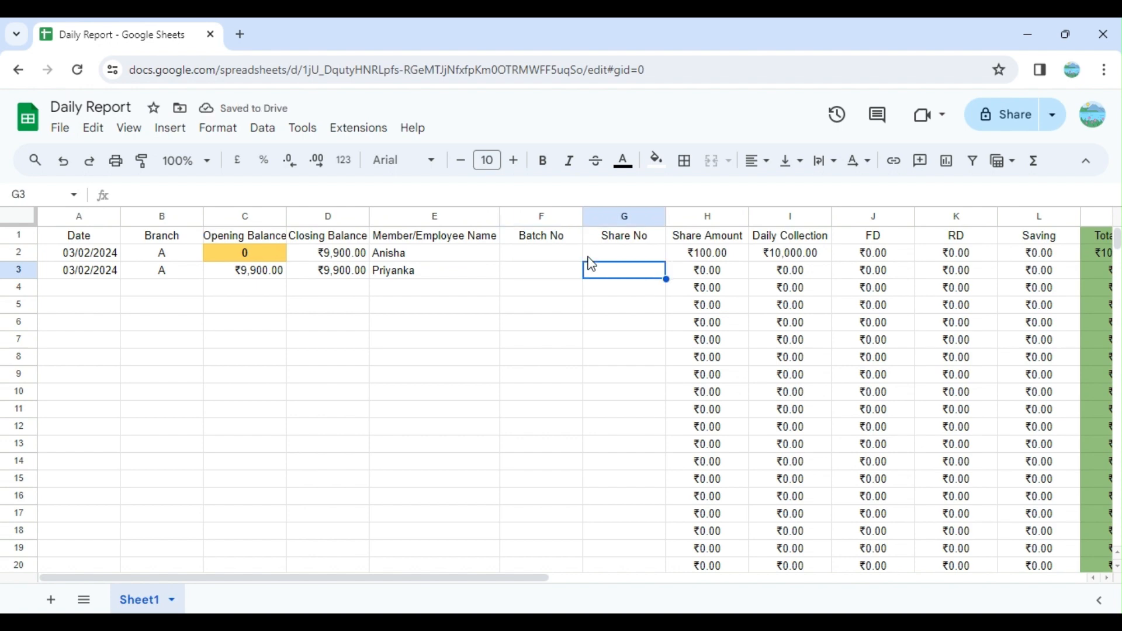
{"action": "type", "text": "1000"}
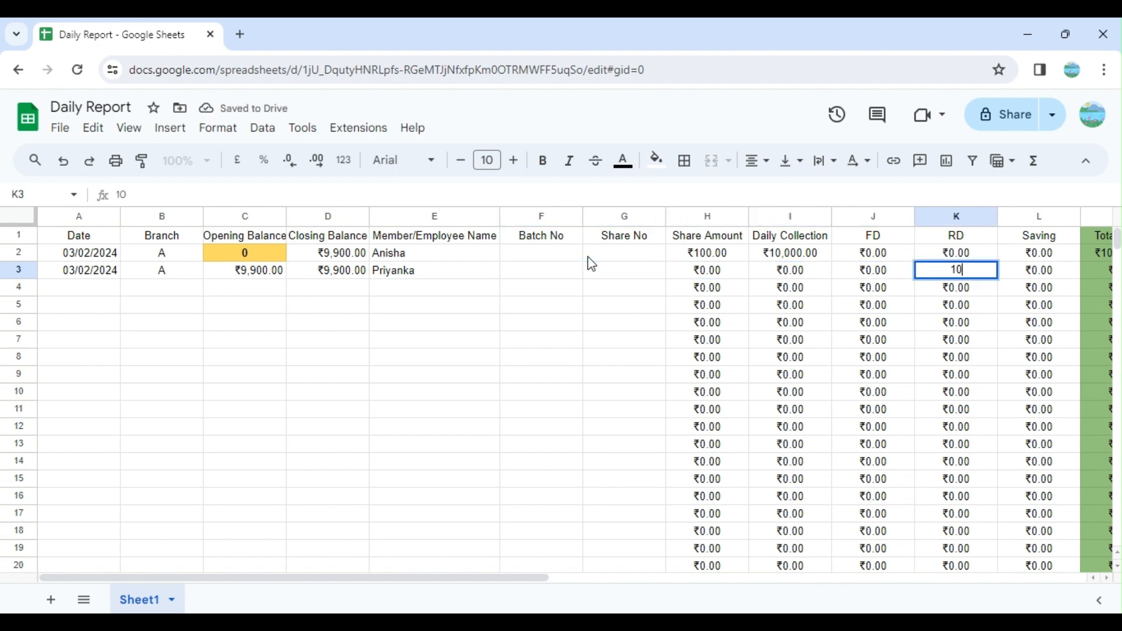
{"action": "key", "text": "Tab"}
Check row 3's Total Credit and examine the formula in its Closing Balance cell
{"action": "key", "text": "Tab"}
{"action": "key", "text": "Tab"}
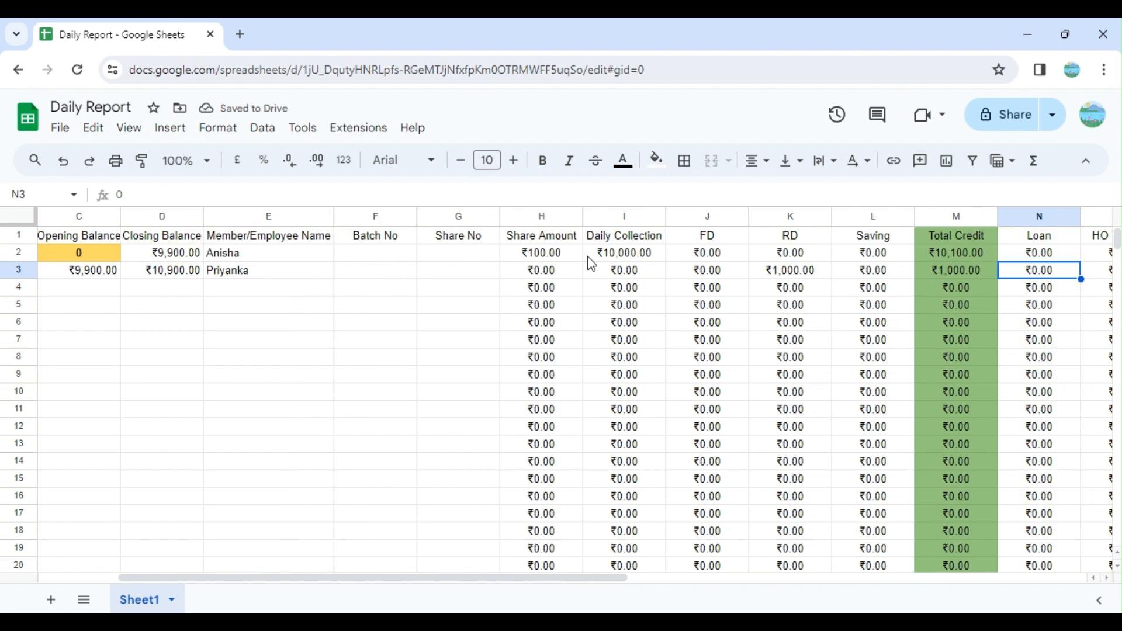
{"action": "key", "text": "Left"}
{"action": "key", "text": "Left"}
{"action": "key", "text": "Left"}
{"action": "key", "text": "Left"}
{"action": "key", "text": "Left"}
{"action": "key", "text": "Left"}
{"action": "key", "text": "Left"}
{"action": "key", "text": "Left"}
{"action": "key", "text": "Left"}
{"action": "key", "text": "Left"}
{"action": "key", "text": "Left"}
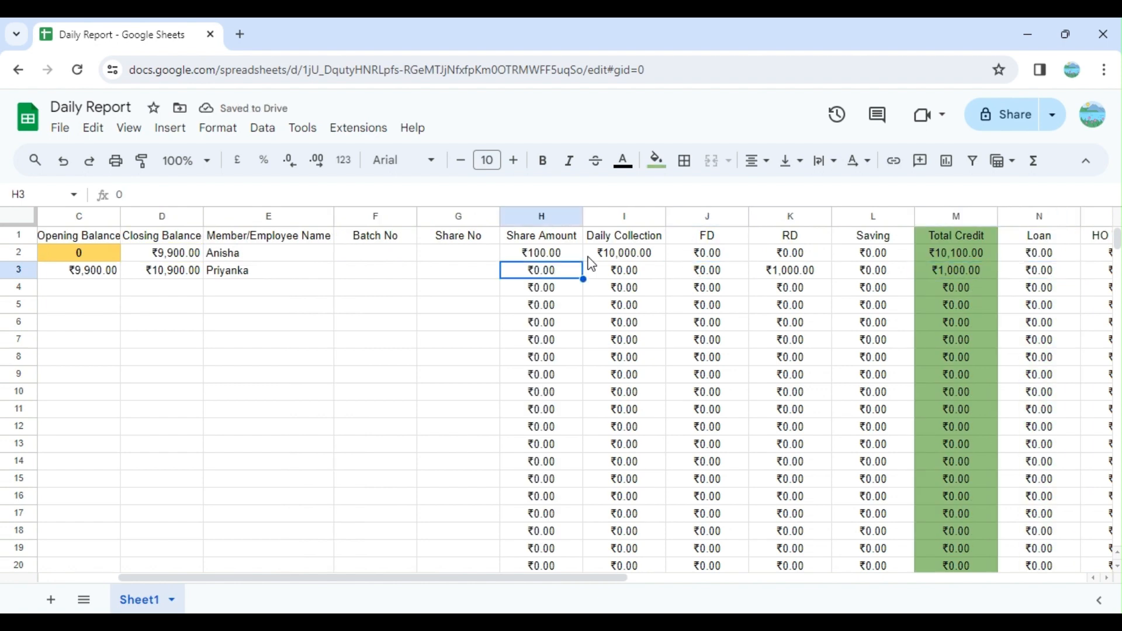
{"action": "key", "text": "Right"}
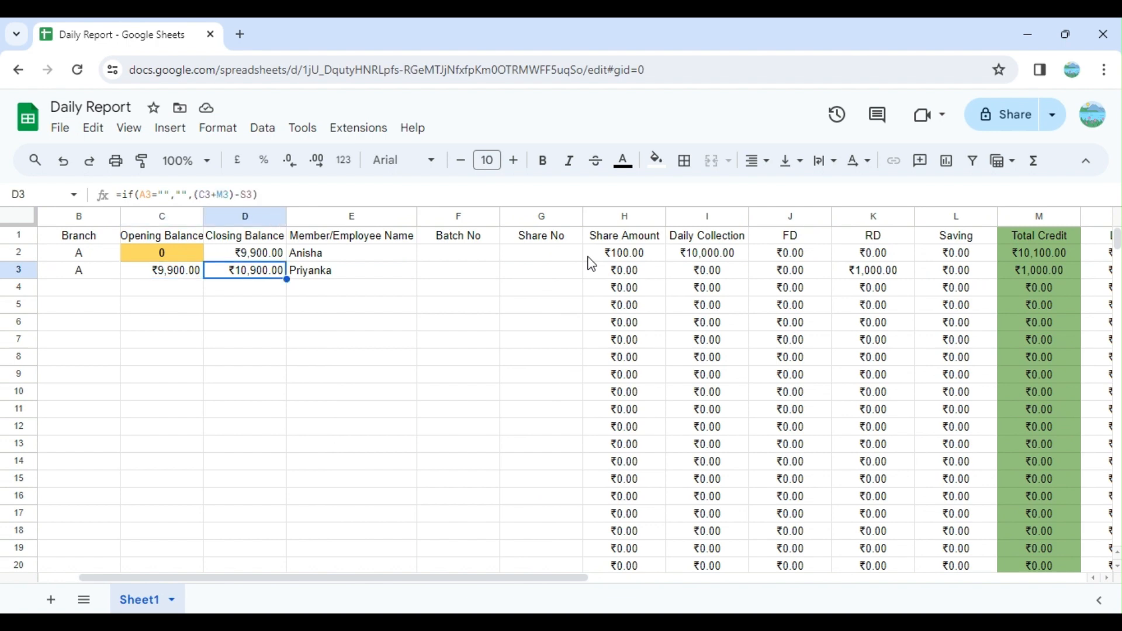
Review the dates in column A and compare the Opening Balance cells in rows 2 and 3
{"action": "key", "text": "Down"}
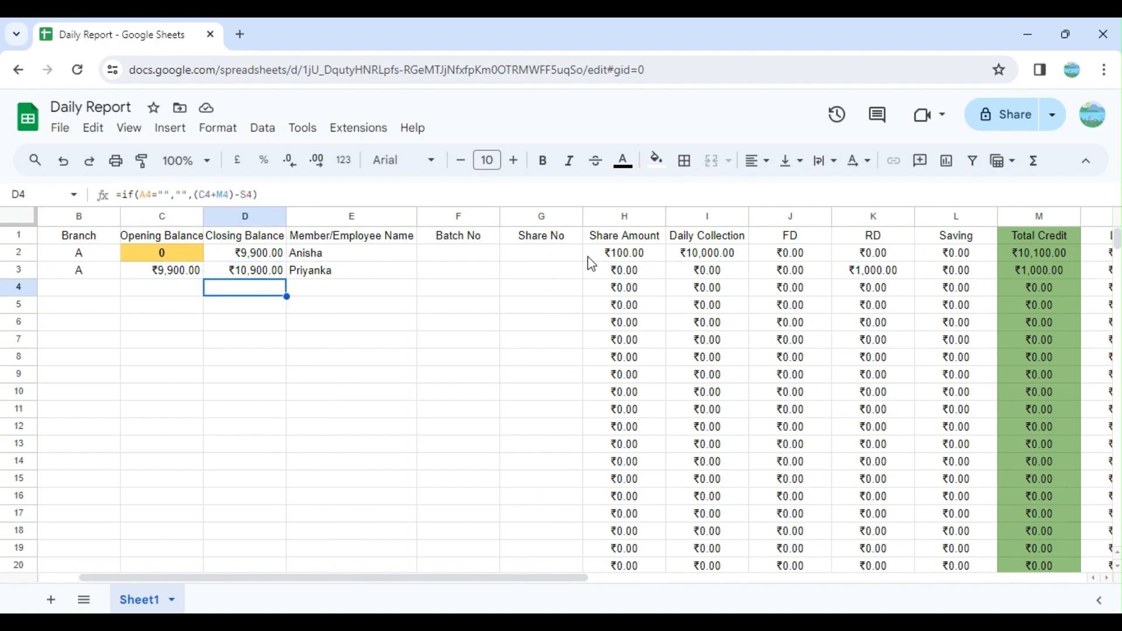
{"action": "key", "text": "Left"}
{"action": "key", "text": "Left"}
{"action": "key", "text": "Left"}
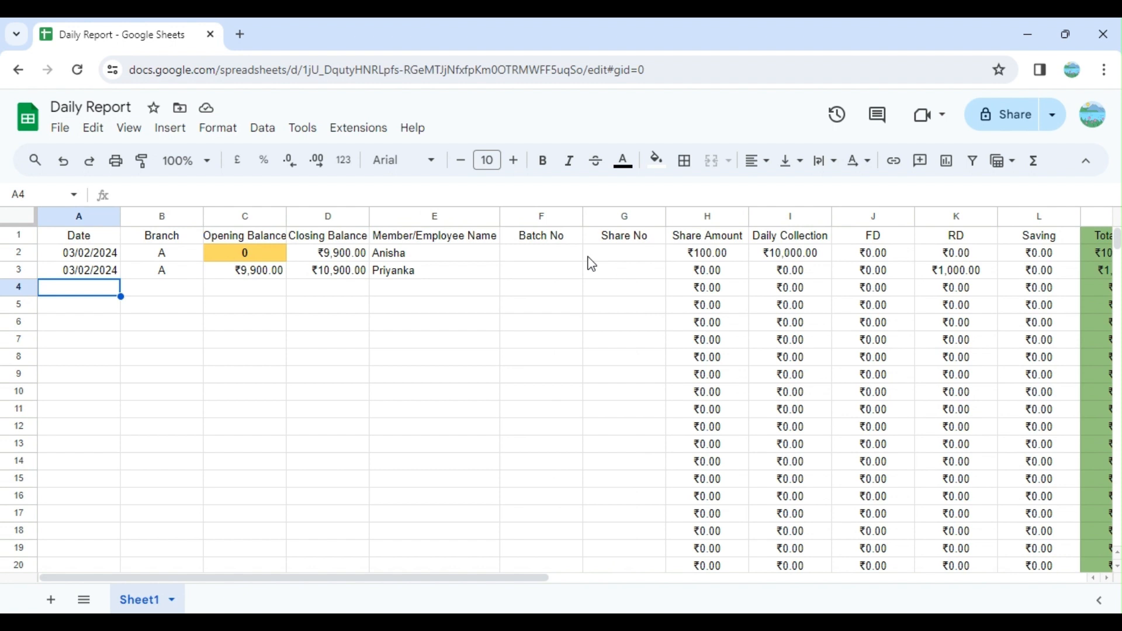
{"action": "key", "text": "Up"}
{"action": "key", "text": "Up"}
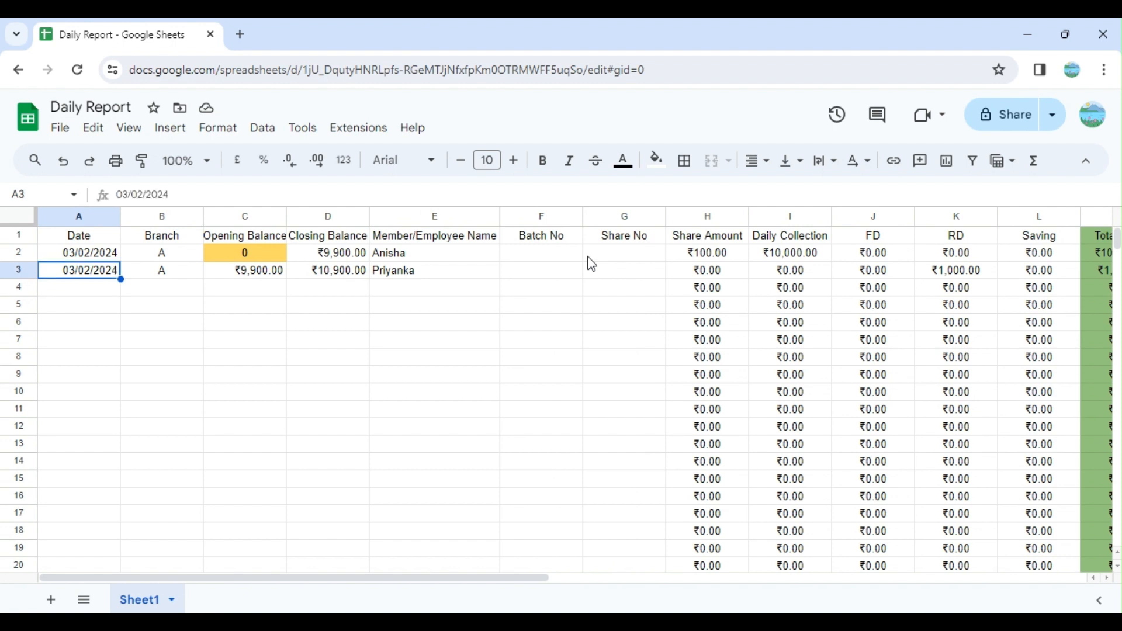
{"action": "key", "text": "Right"}
{"action": "key", "text": "Right"}
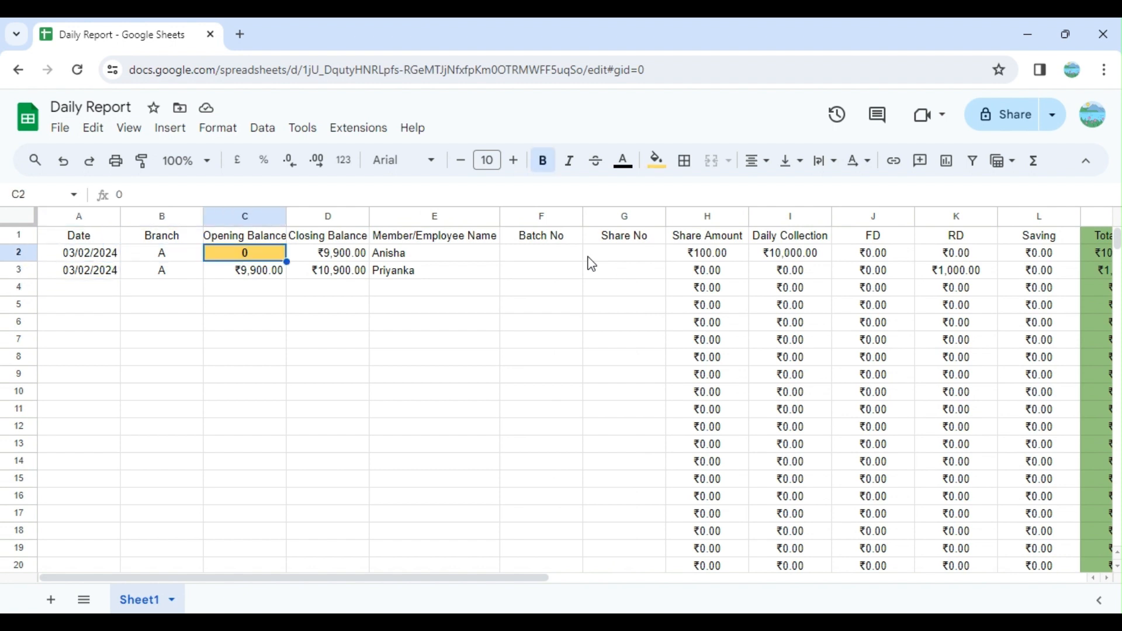
{"action": "key", "text": "Down"}
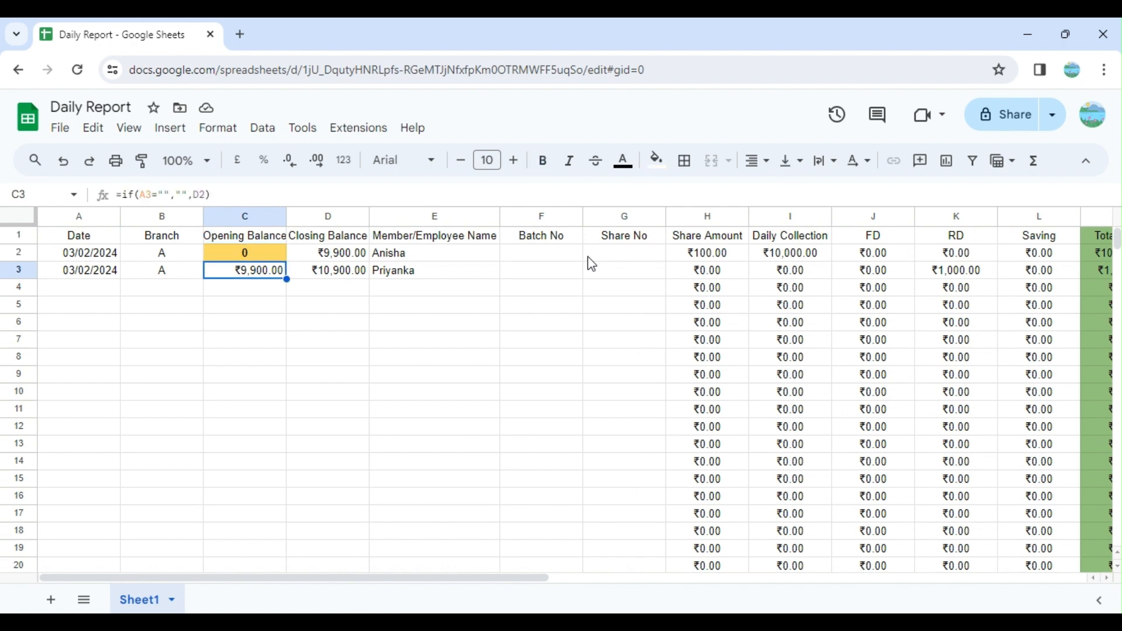
Examine how the Opening Balance formula in row 3 and the empty rows below refers to the preceding row's Closing Balance
{"action": "key", "text": "Up"}
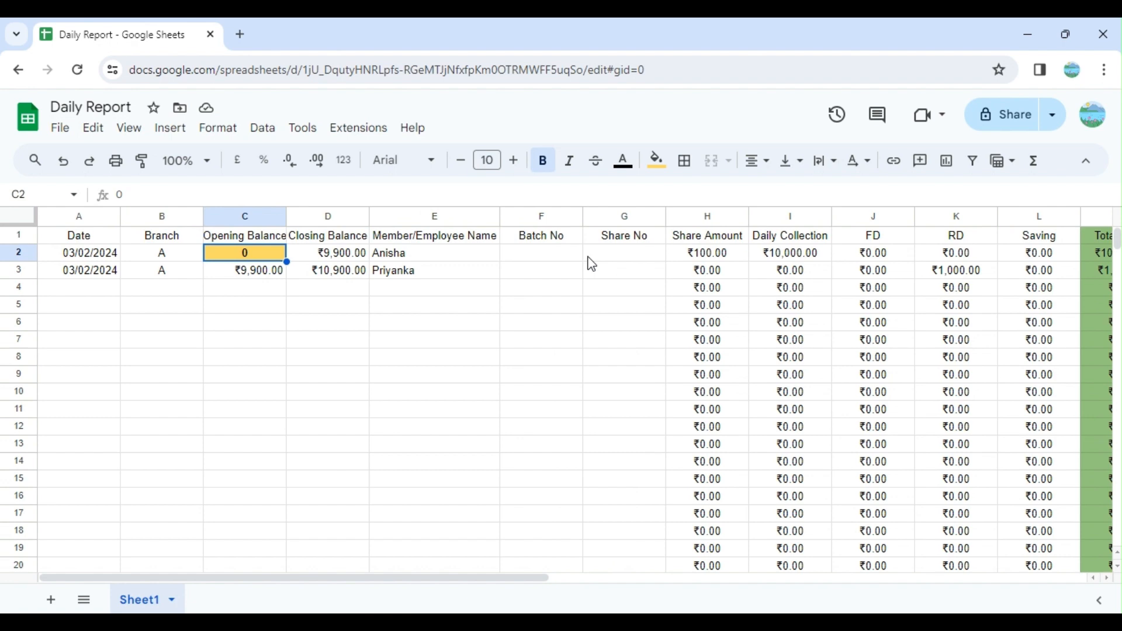
{"action": "key", "text": "Down"}
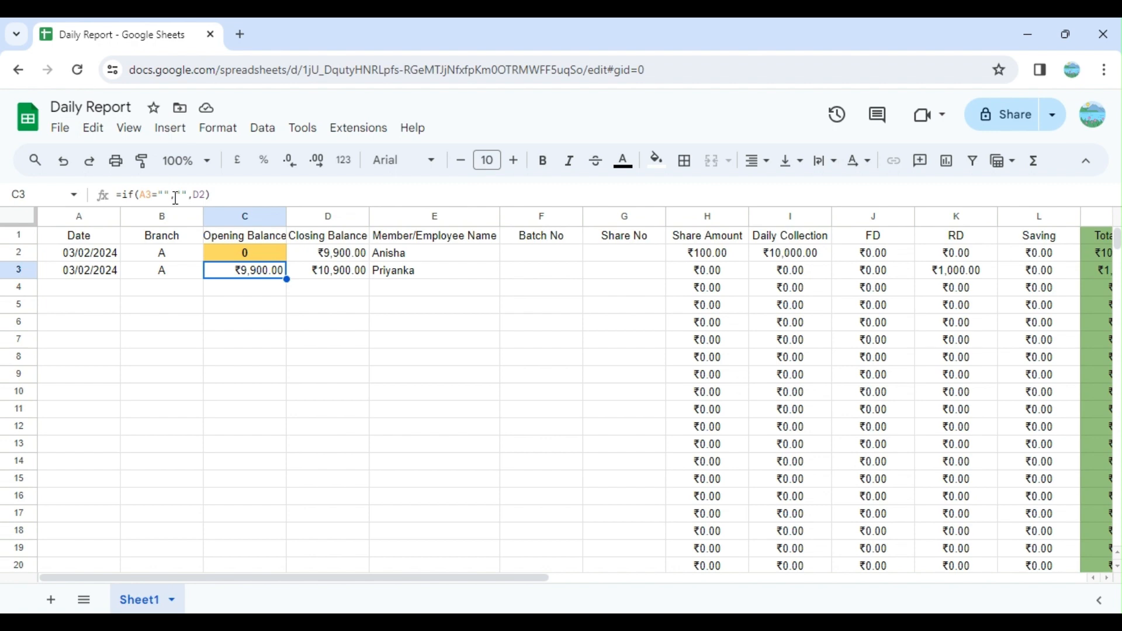
{"action": "left_click", "coordinate": [302, 256]}
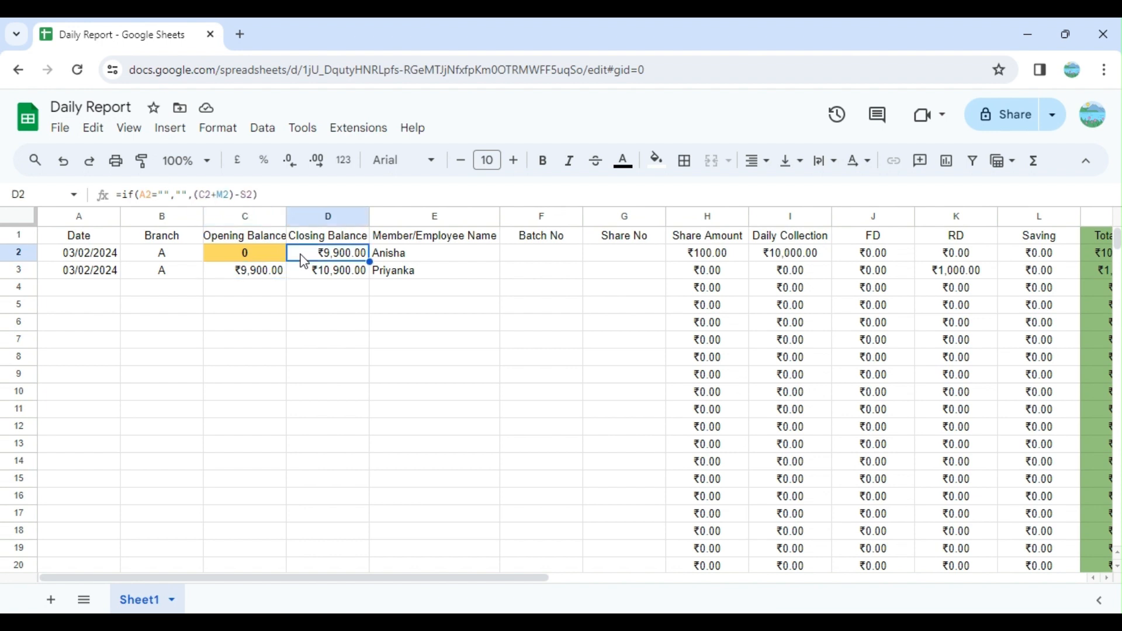
{"action": "left_click", "coordinate": [266, 280]}
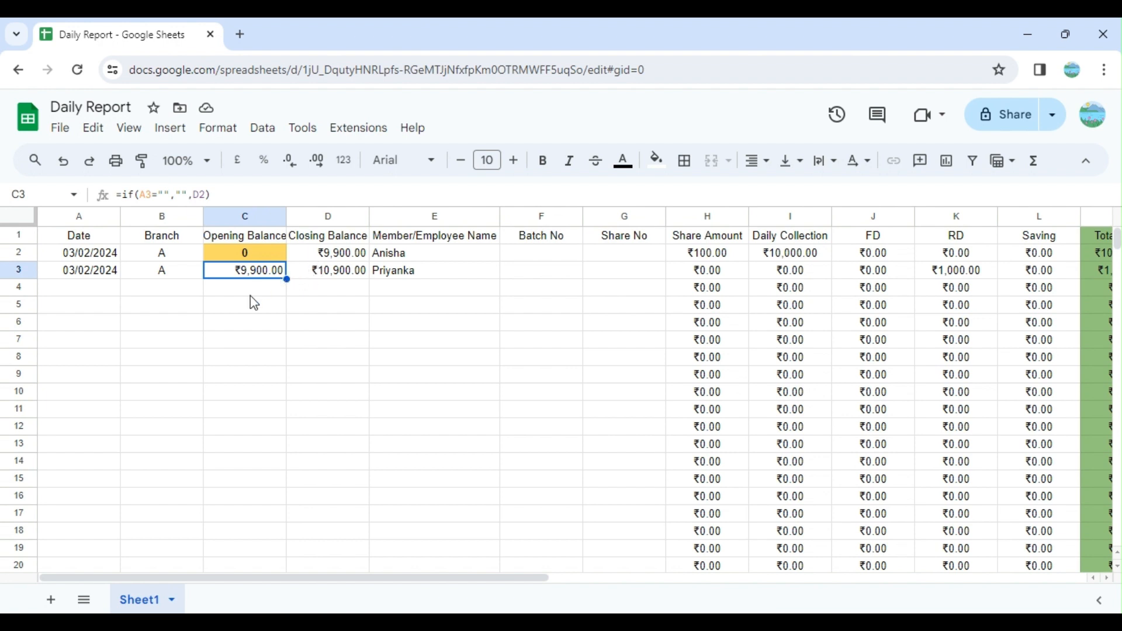
{"action": "key", "text": "Down"}
{"action": "key", "text": "Down"}
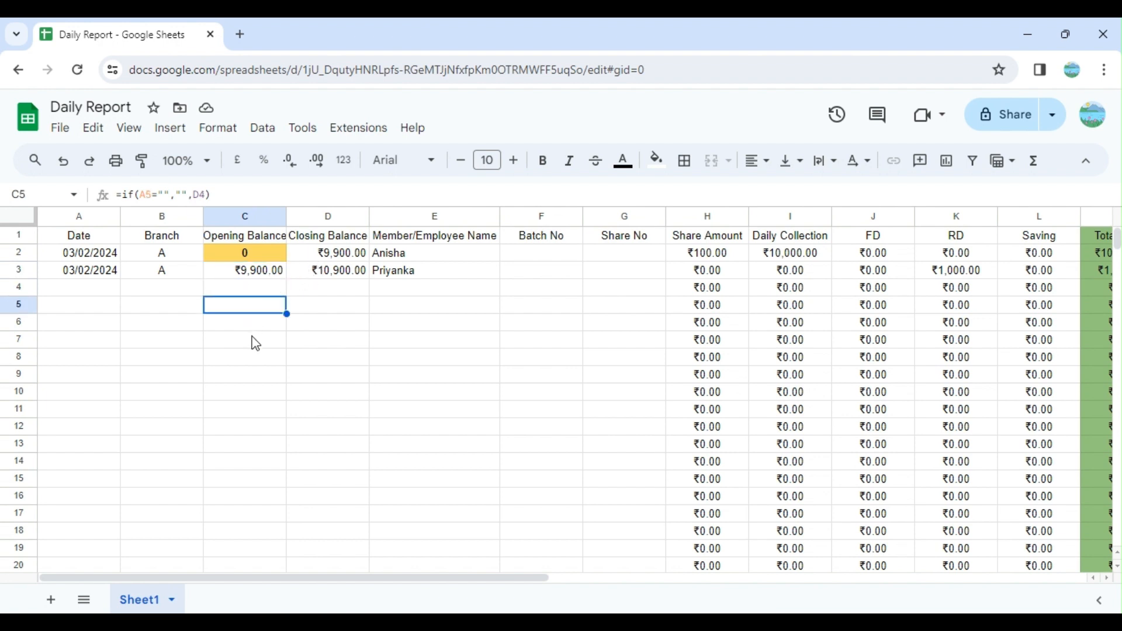
{"action": "left_click", "coordinate": [256, 344]}
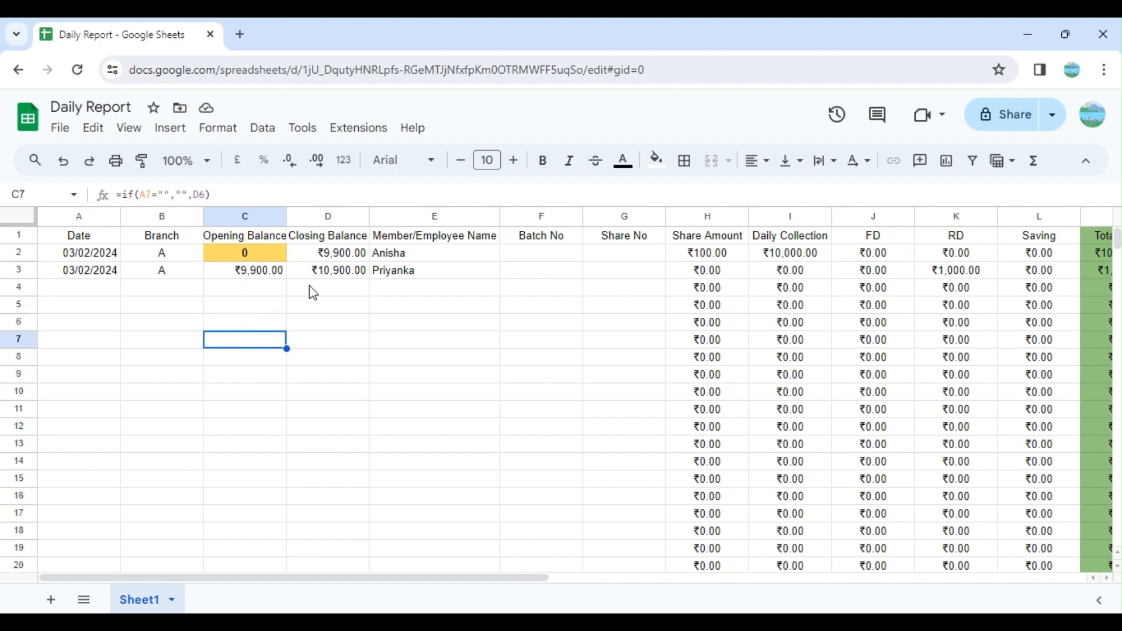
Inspect the Closing Balance formulas in rows 3 and 2, opening the row 2 formula to view its cell references
{"action": "left_click", "coordinate": [332, 269]}
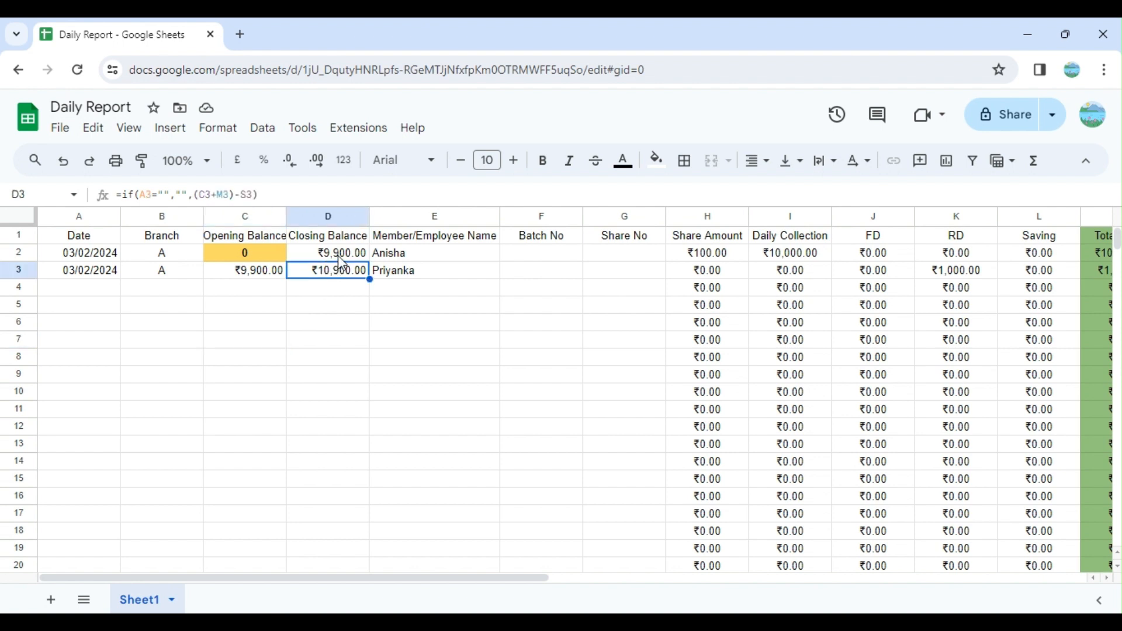
{"action": "double_click", "coordinate": [337, 255]}
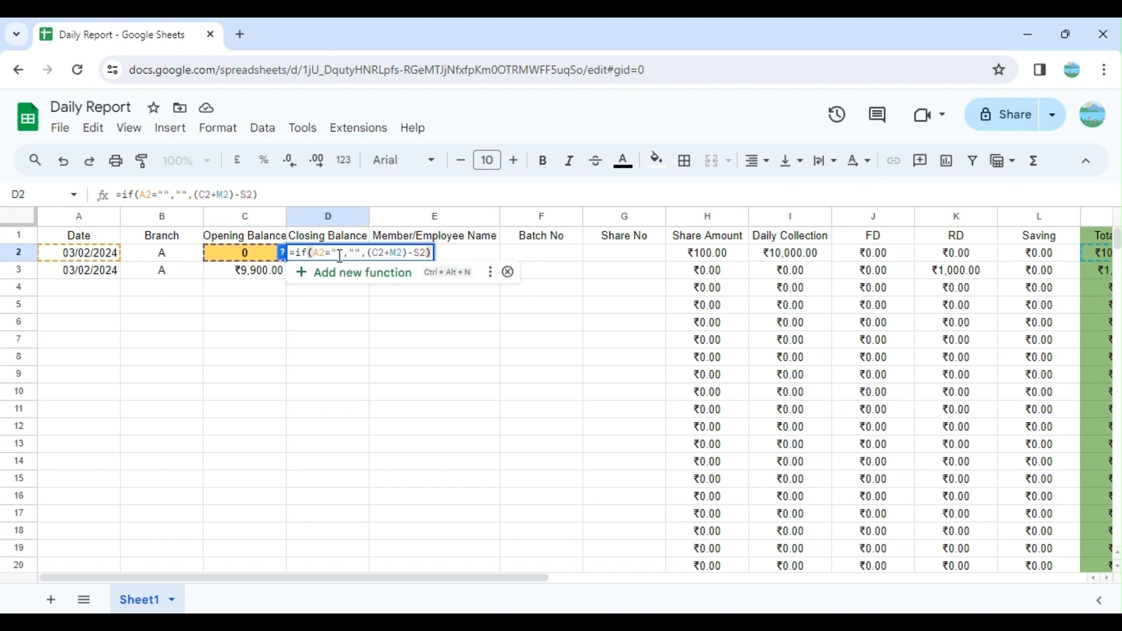
{"action": "left_click", "coordinate": [325, 290]}
{"action": "left_click", "coordinate": [342, 257]}
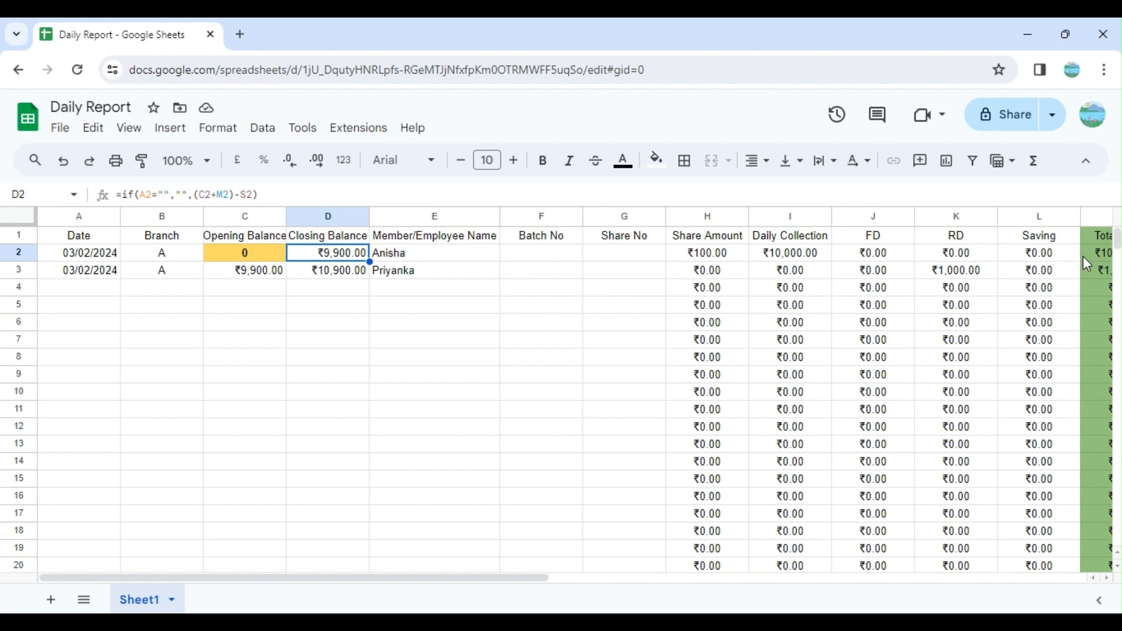
Trace the row 2 Closing Balance inputs across the Opening Balance, Total Credit and Total Debit cells
{"action": "left_click", "coordinate": [254, 254]}
{"action": "key", "text": "Right"}
{"action": "key", "text": "Right"}
{"action": "key", "text": "Right"}
{"action": "key", "text": "Right"}
{"action": "key", "text": "Right"}
{"action": "key", "text": "Right"}
{"action": "key", "text": "Right"}
{"action": "key", "text": "Right"}
{"action": "key", "text": "Right"}
{"action": "key", "text": "Right"}
{"action": "key", "text": "Right"}
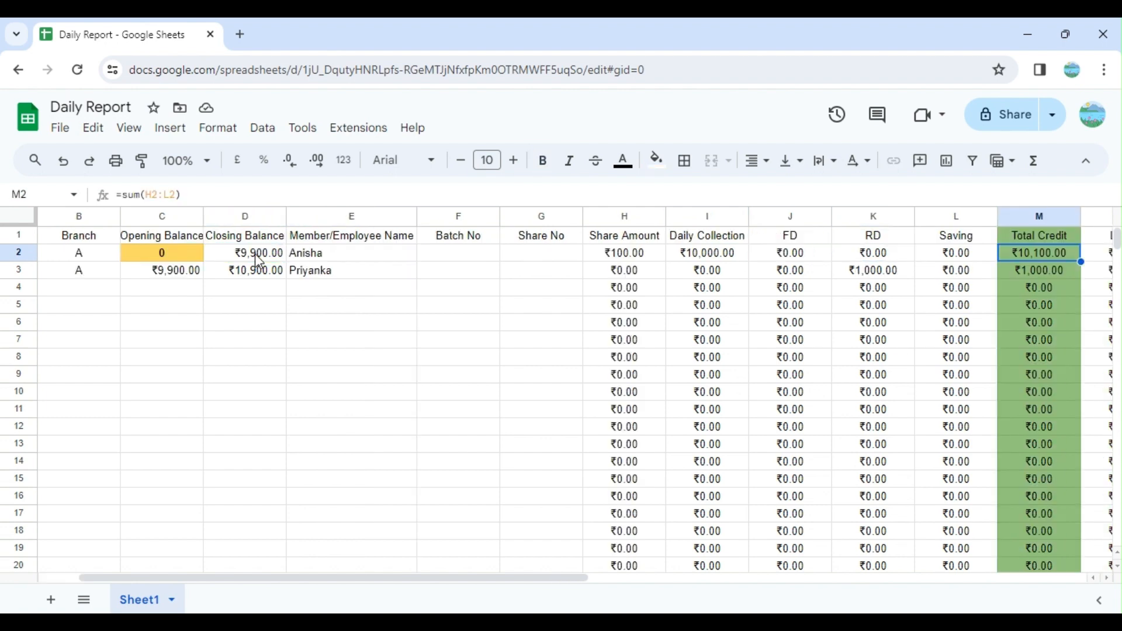
{"action": "key", "text": "Left"}
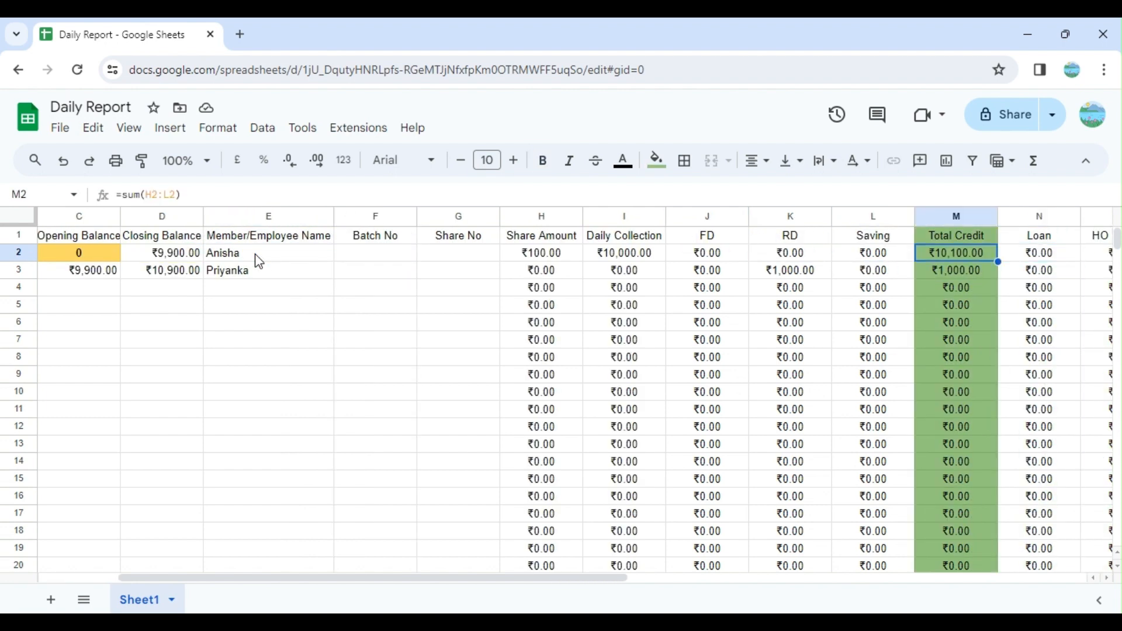
{"action": "key", "text": "Right"}
{"action": "key", "text": "Right"}
{"action": "key", "text": "Right"}
{"action": "key", "text": "Right"}
{"action": "key", "text": "Right"}
{"action": "key", "text": "Right"}
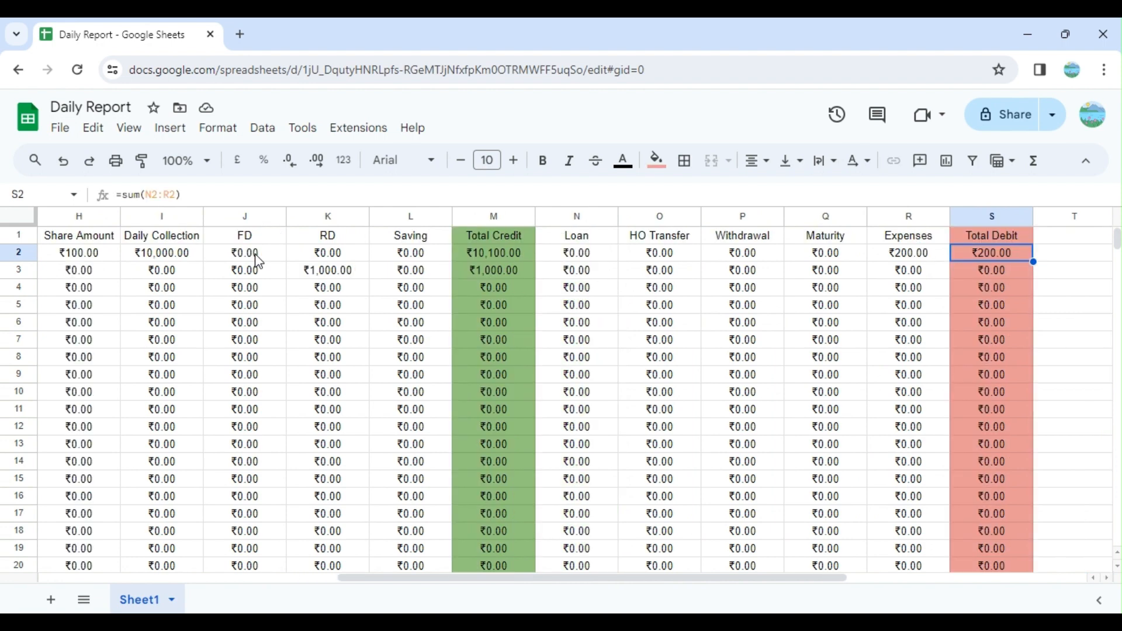
Review row 2's Opening Balance and compare the Closing Balance formulas in rows 2 and 3
{"action": "key", "text": "Left"}
{"action": "key", "text": "Left"}
{"action": "key", "text": "Left"}
{"action": "key", "text": "Left"}
{"action": "key", "text": "Left"}
{"action": "key", "text": "Left"}
{"action": "key", "text": "Left"}
{"action": "key", "text": "Left"}
{"action": "key", "text": "Left"}
{"action": "key", "text": "Left"}
{"action": "key", "text": "Left"}
{"action": "key", "text": "Left"}
{"action": "key", "text": "Left"}
{"action": "key", "text": "Left"}
{"action": "key", "text": "Left"}
{"action": "key", "text": "Left"}
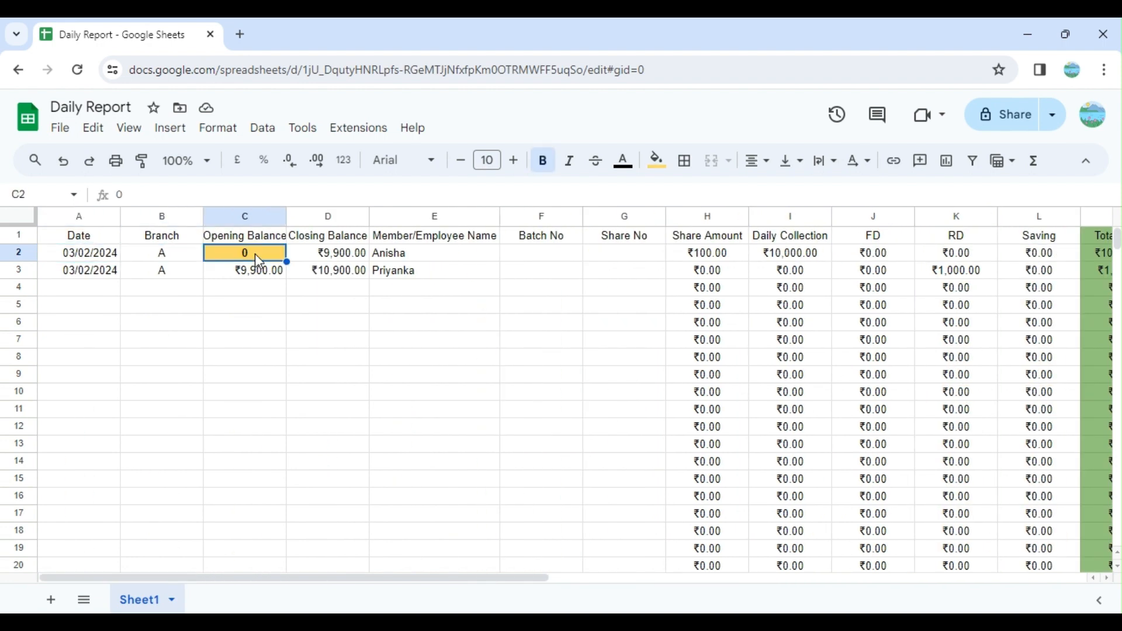
{"action": "key", "text": "Right"}
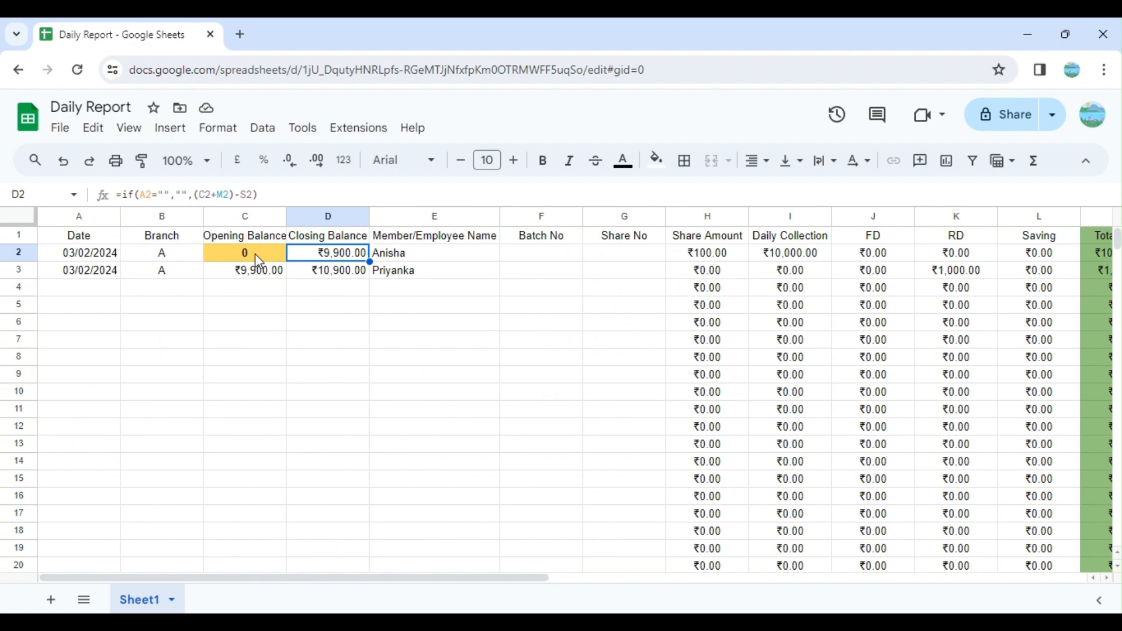
{"action": "key", "text": "Down"}
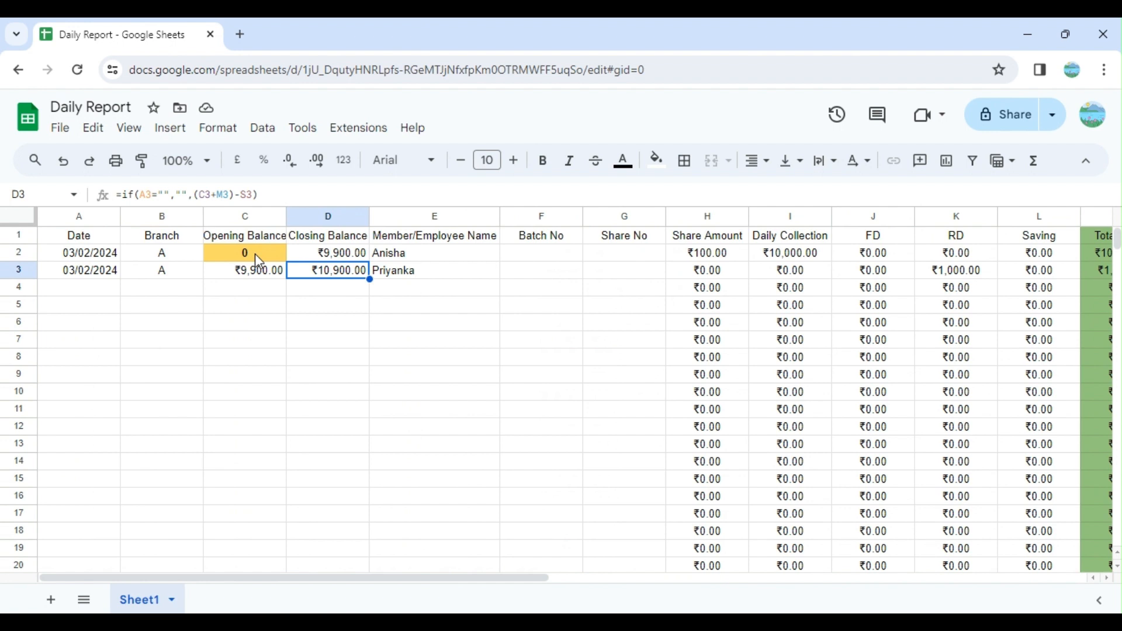
Select row 2's credit amounts from Share Amount through Saving and compare their sum with the Total Credit cell
{"action": "key", "text": "Up"}
{"action": "key", "text": "Right"}
{"action": "key", "text": "Right"}
{"action": "key", "text": "Right"}
{"action": "key", "text": "Right"}
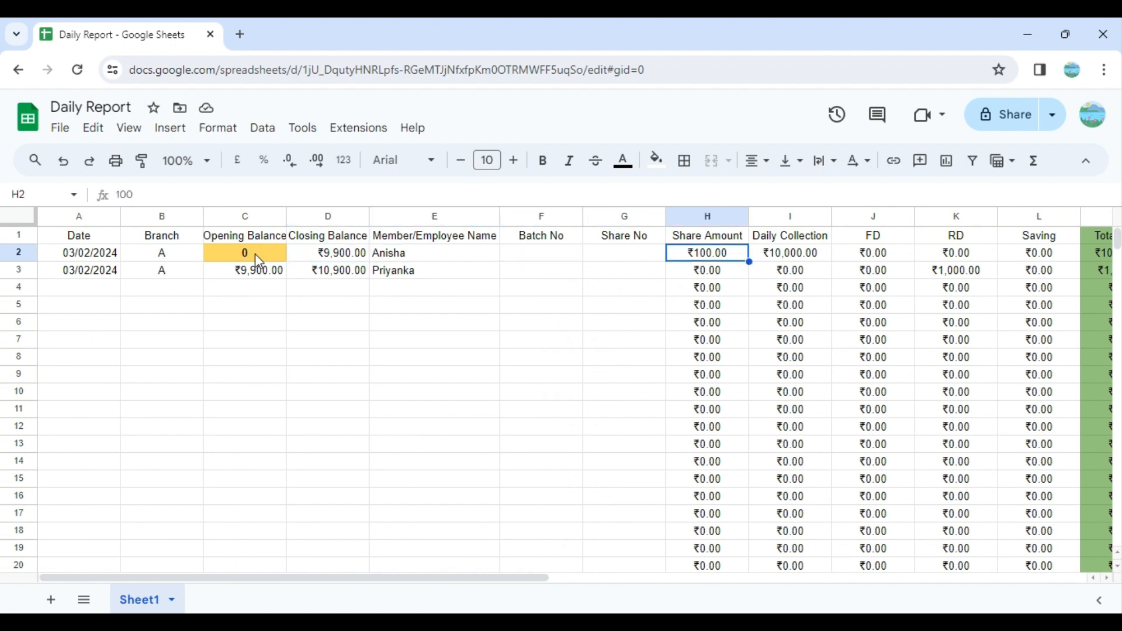
{"action": "key", "text": "shift+Right"}
{"action": "key", "text": "shift+Right"}
{"action": "key", "text": "shift+Right"}
{"action": "key", "text": "shift+Right"}
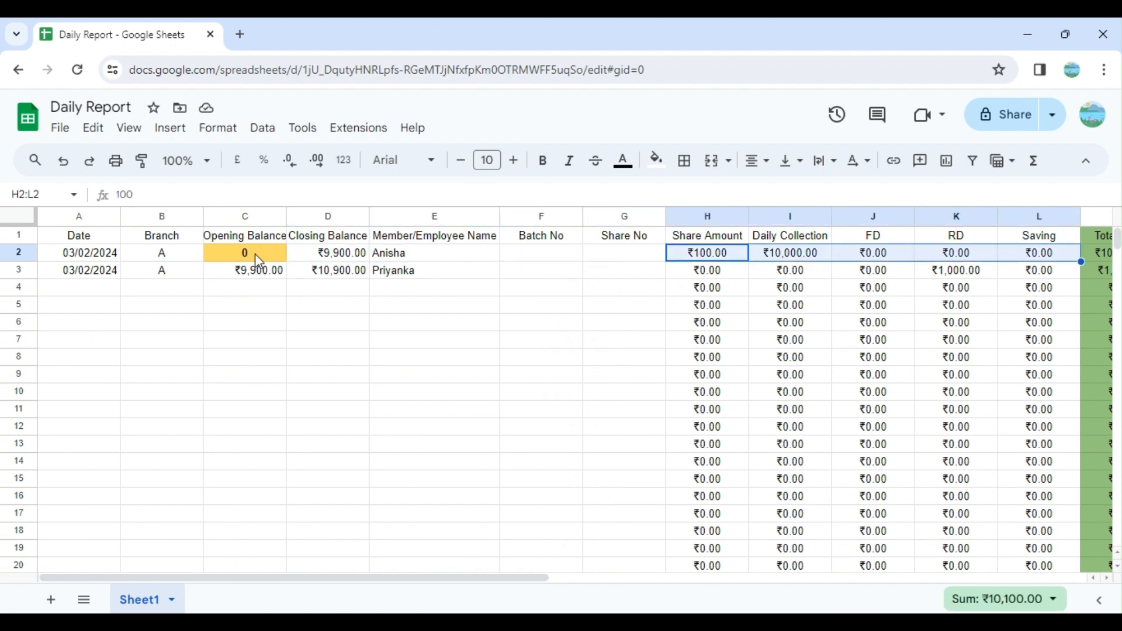
{"action": "key", "text": "Right"}
{"action": "key", "text": "Right"}
{"action": "key", "text": "Right"}
{"action": "key", "text": "Right"}
{"action": "key", "text": "Right"}
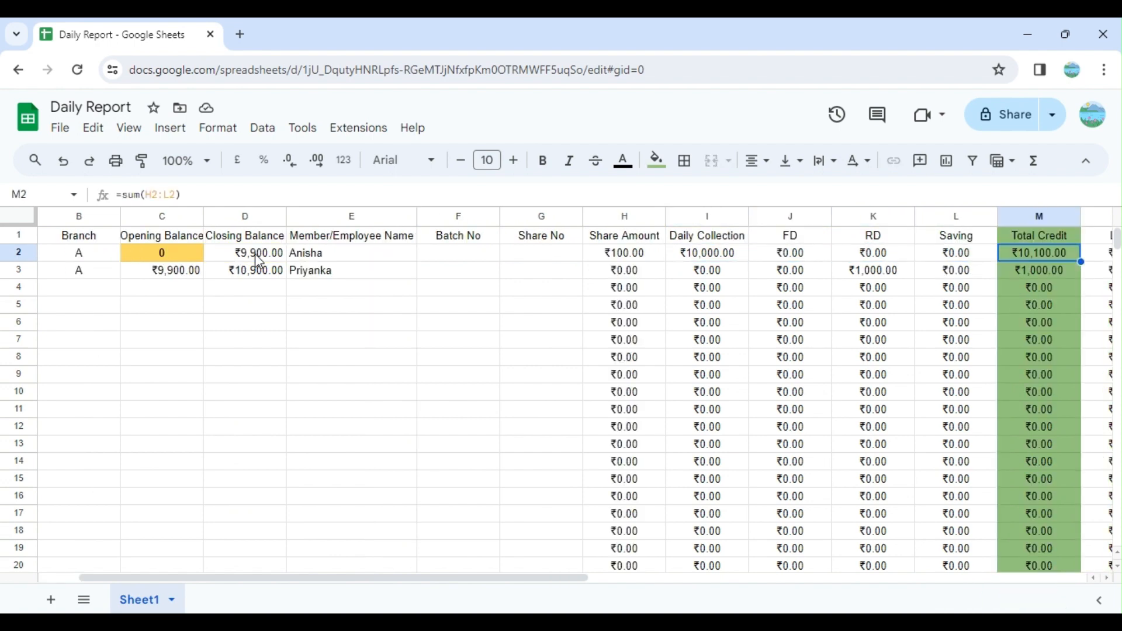
Select row 2's debit amounts from Loan through Expenses, compare their sum with Total Debit, and return to the row's date
{"action": "key", "text": "Right"}
{"action": "key", "text": "Right"}
{"action": "key", "text": "Right"}
{"action": "key", "text": "Left"}
{"action": "key", "text": "Left"}
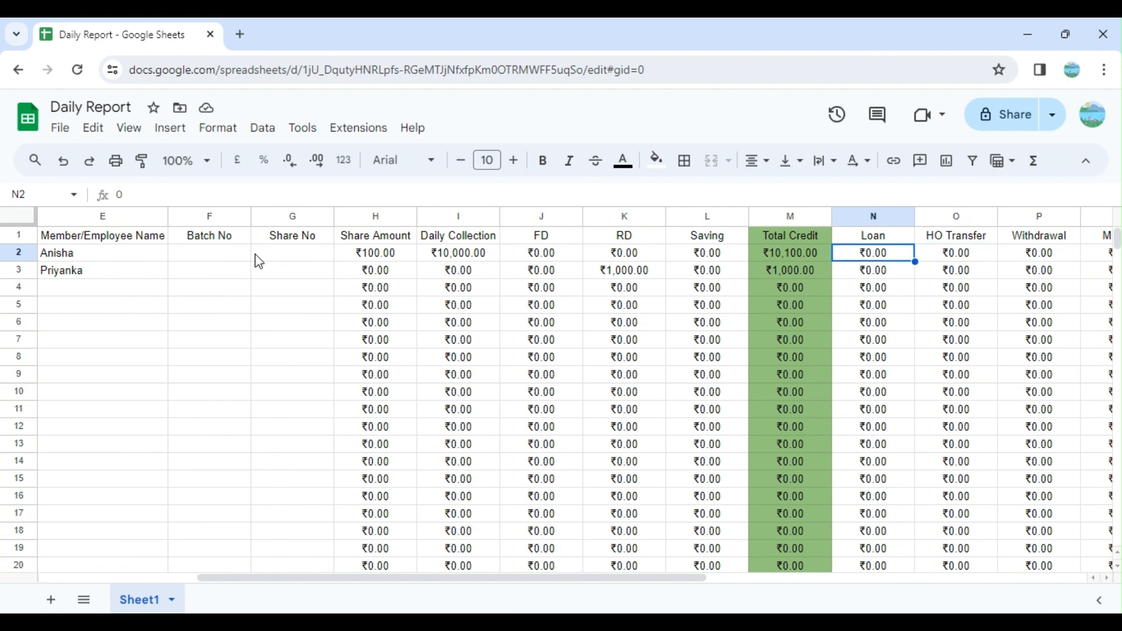
{"action": "key", "text": "shift+Right"}
{"action": "key", "text": "shift+Right"}
{"action": "key", "text": "shift+Right"}
{"action": "key", "text": "shift+Right"}
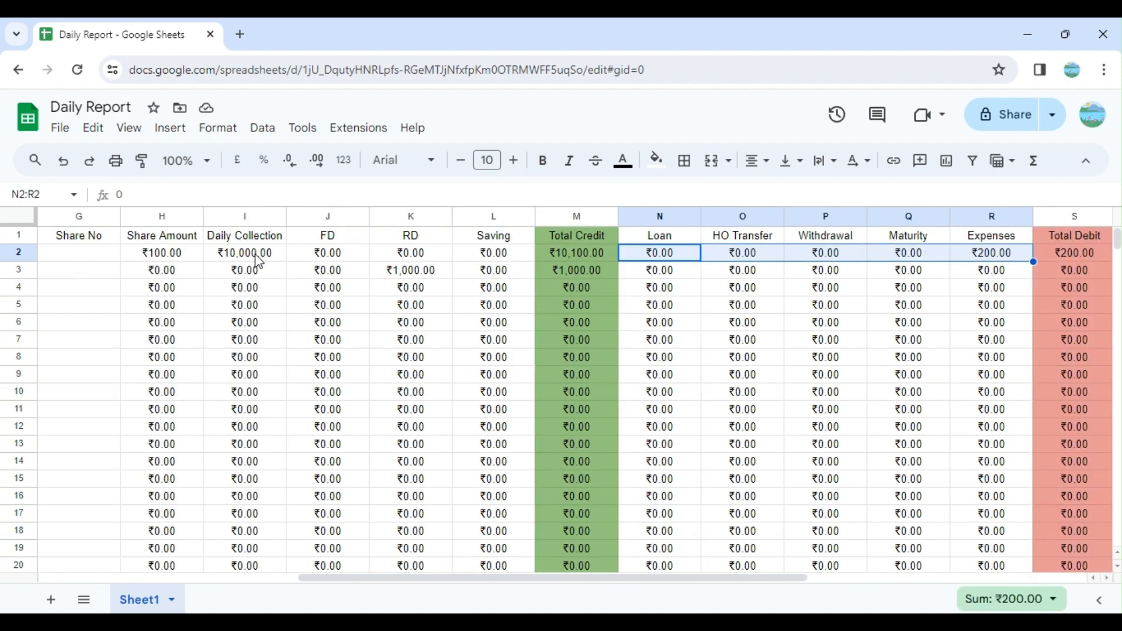
{"action": "key", "text": "Right"}
{"action": "key", "text": "Right"}
{"action": "key", "text": "Right"}
{"action": "key", "text": "Right"}
{"action": "key", "text": "Right"}
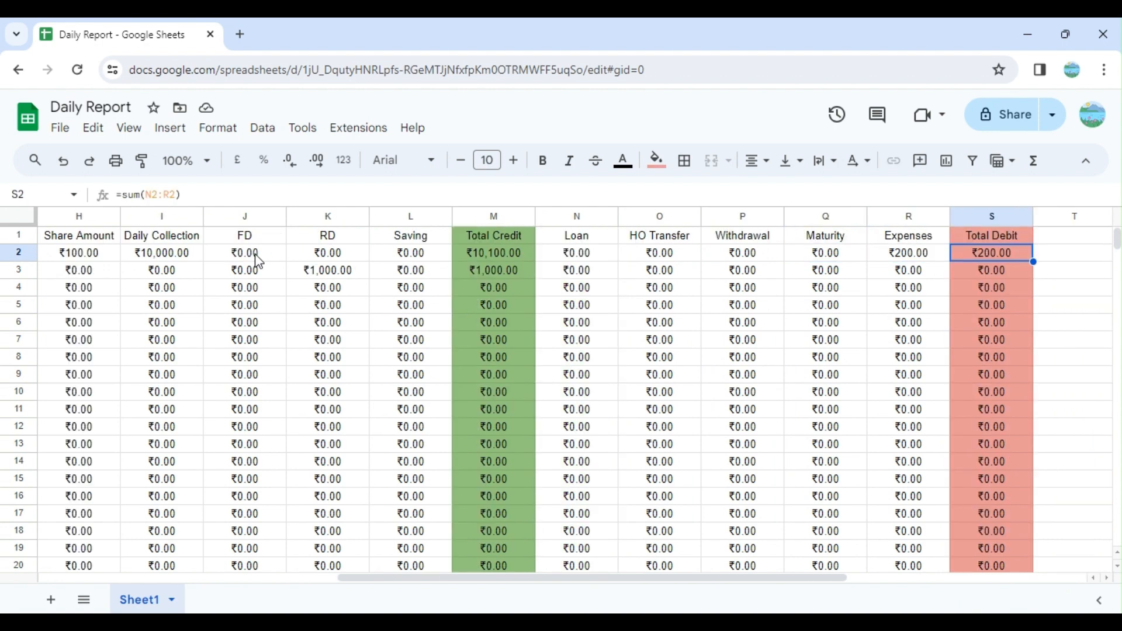
{"action": "key", "text": "ctrl+Left"}
{"action": "key", "text": "ctrl+Left"}
{"action": "key", "text": "ctrl+Left"}
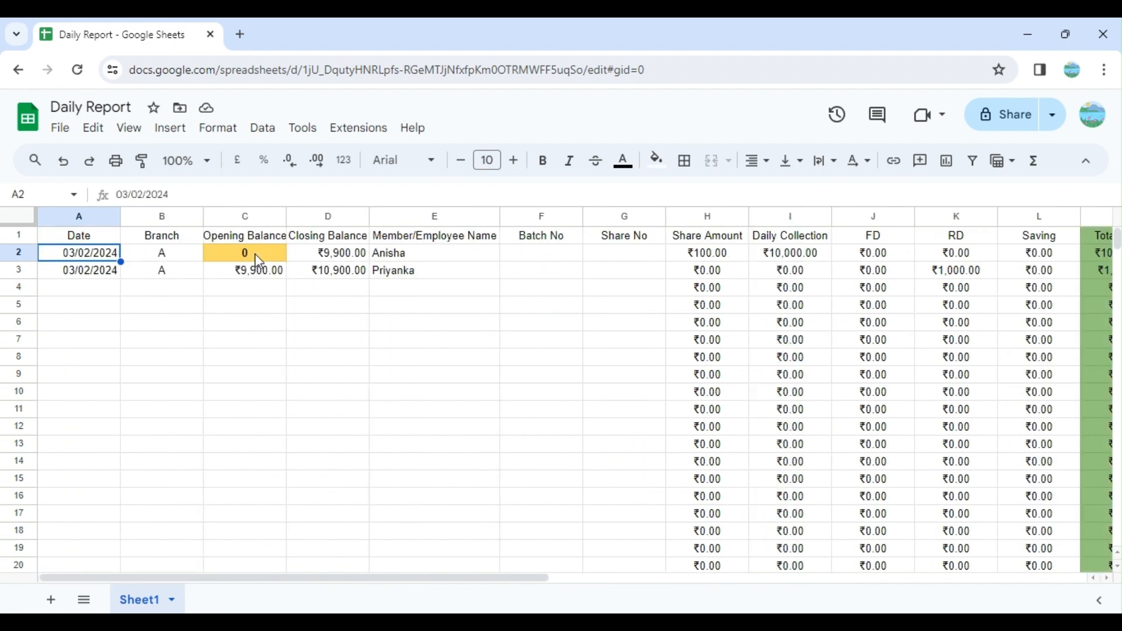